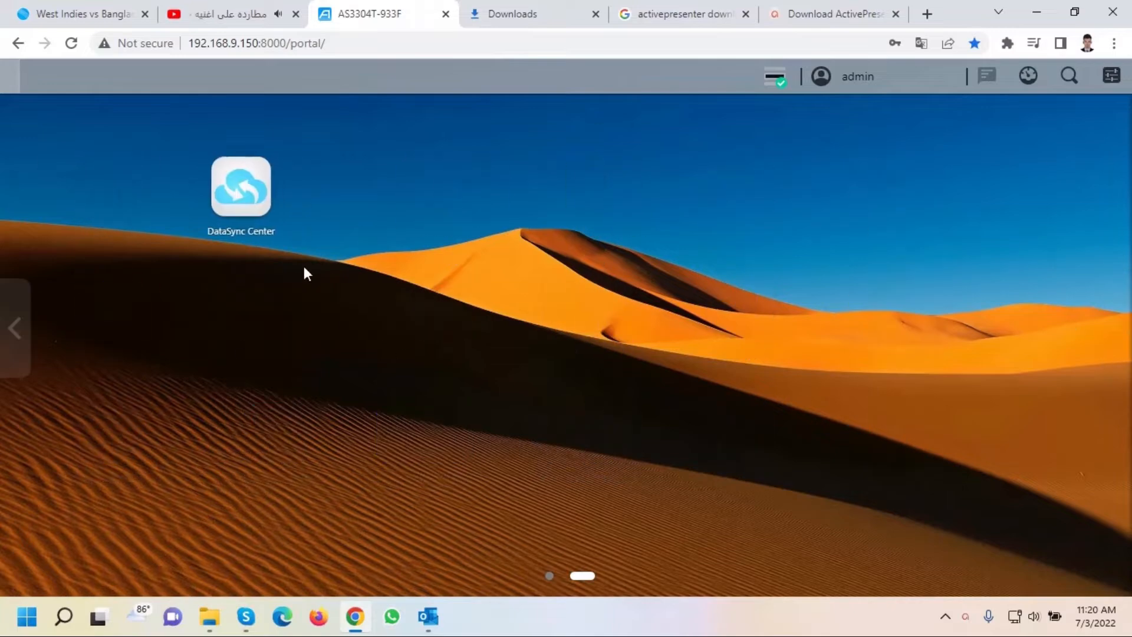
In DataSync Center, delete the paused Google Drive connection and begin a new sync task.
{"action": "left_click", "coordinate": [249, 184]}
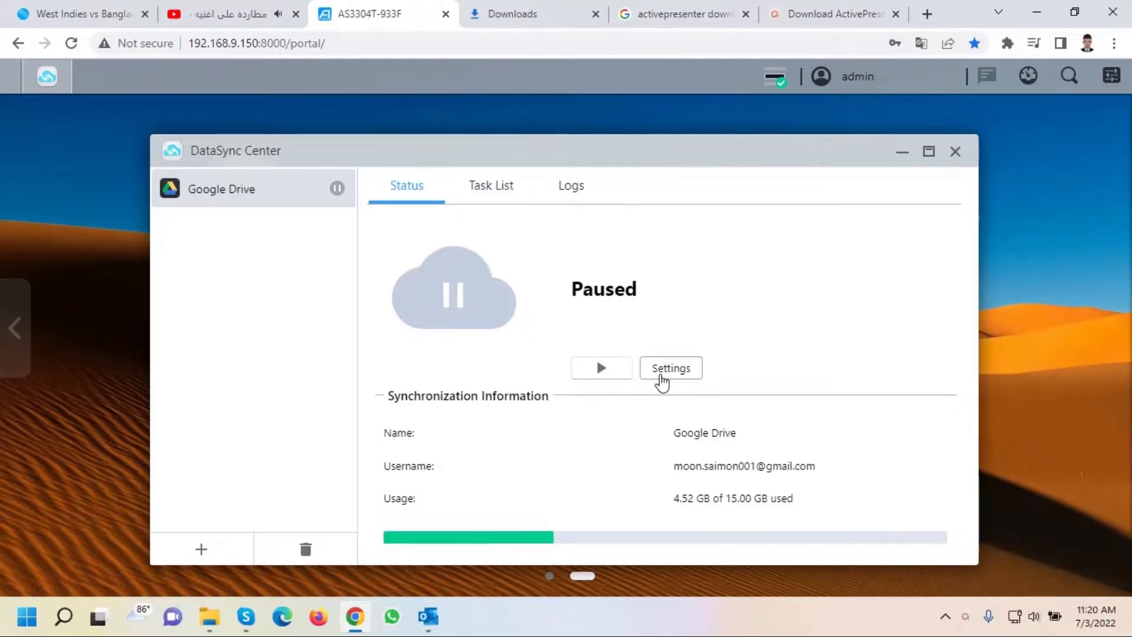
{"action": "left_click", "coordinate": [305, 550]}
{"action": "left_click", "coordinate": [577, 401]}
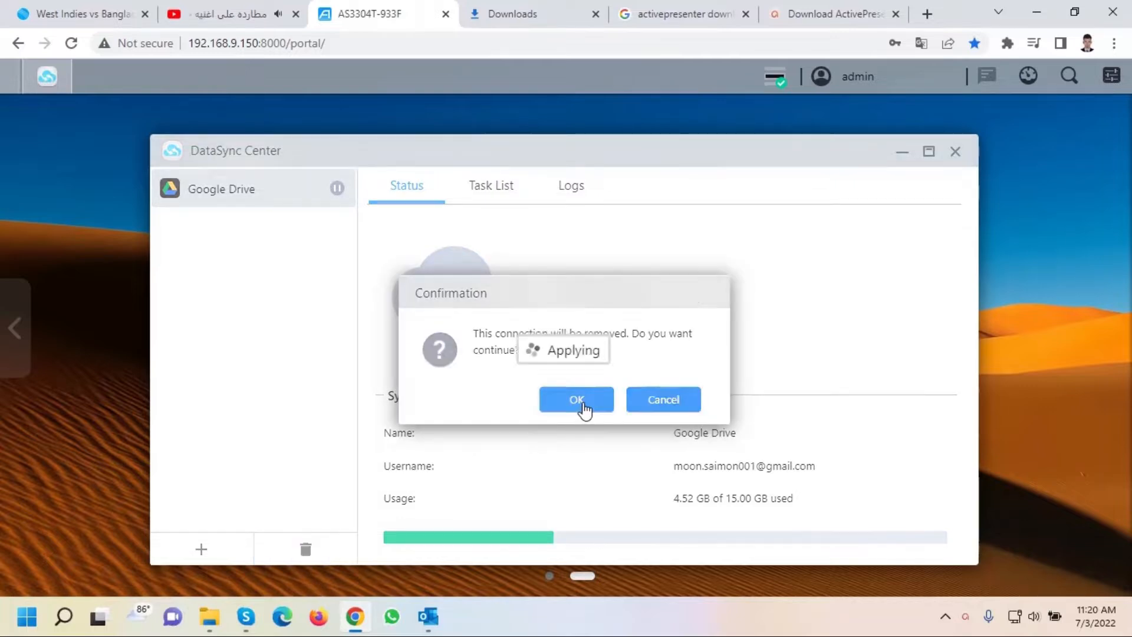
{"action": "left_click", "coordinate": [559, 511]}
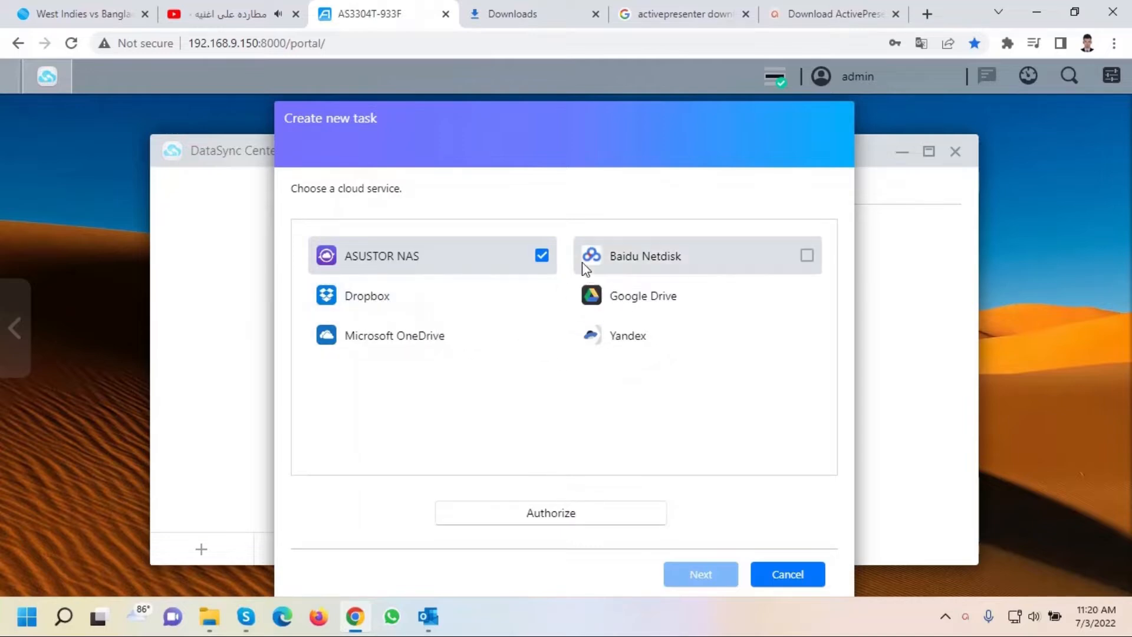
Select Microsoft OneDrive as the cloud service and authorize access to the account.
{"action": "left_click", "coordinate": [541, 336]}
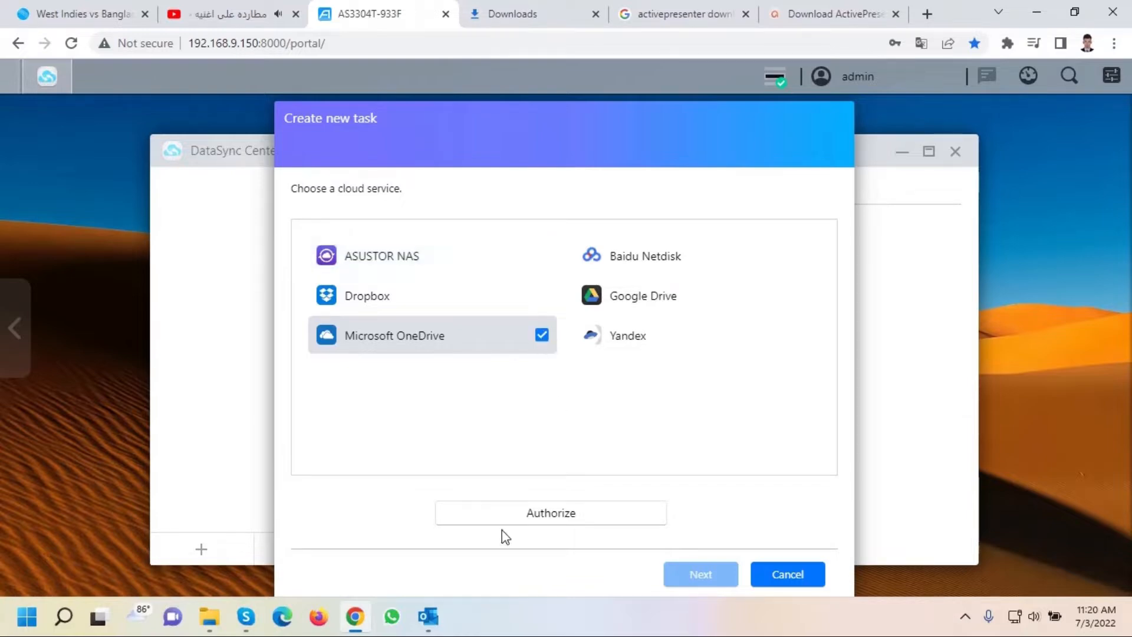
{"action": "left_click", "coordinate": [550, 515]}
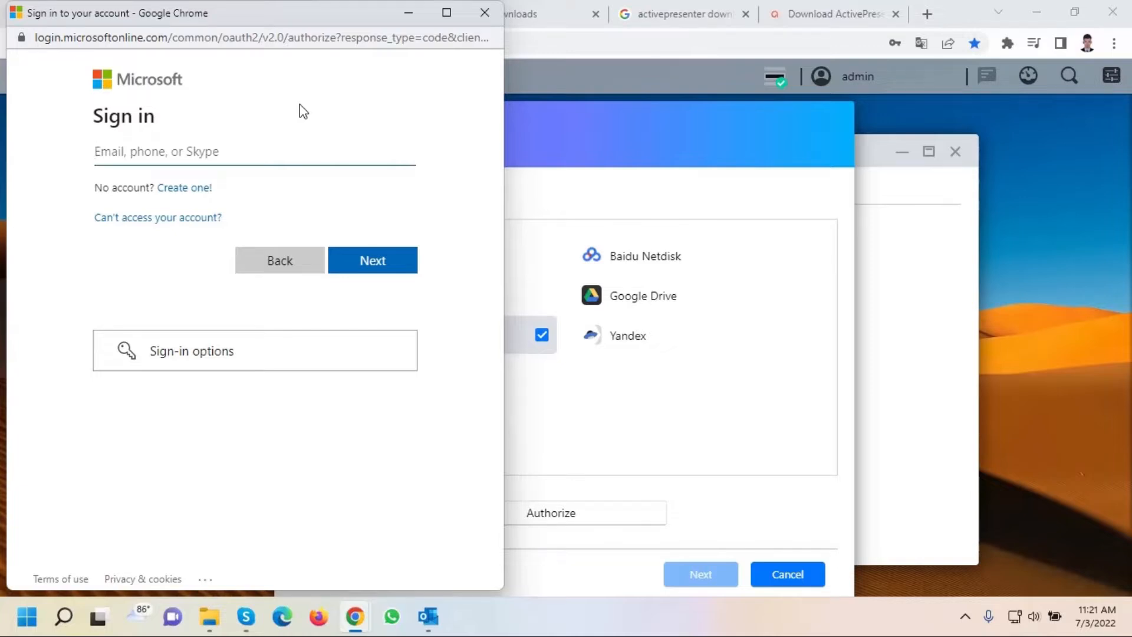
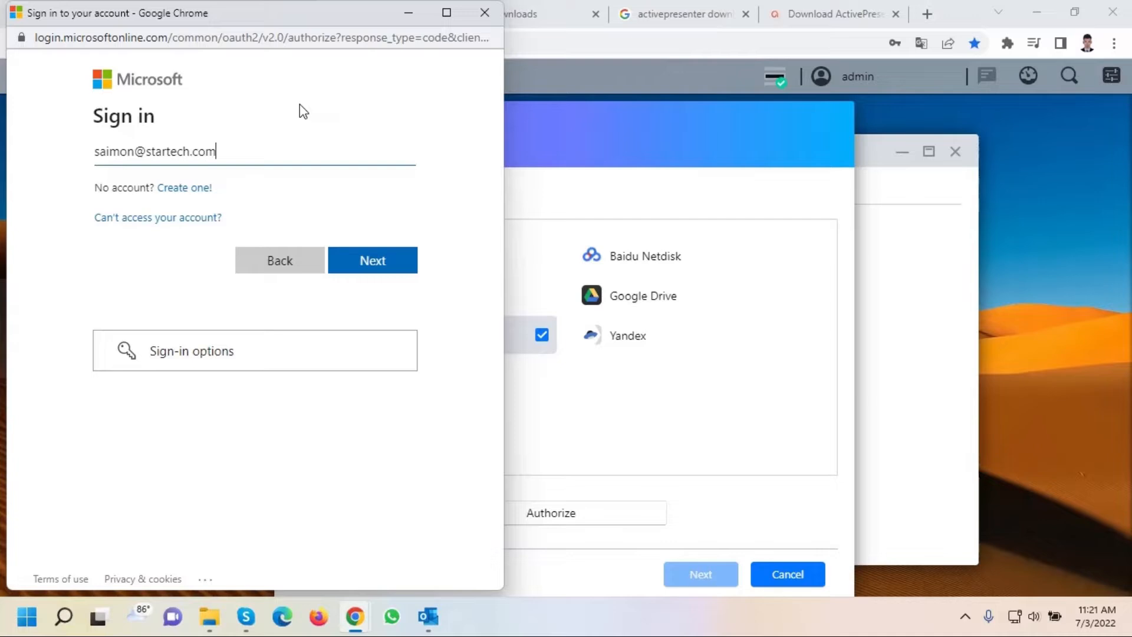
Sign in with the Microsoft account e-mail and password, skip saving the password, and accept DataSync's permissions.
{"action": "left_click", "coordinate": [377, 258]}
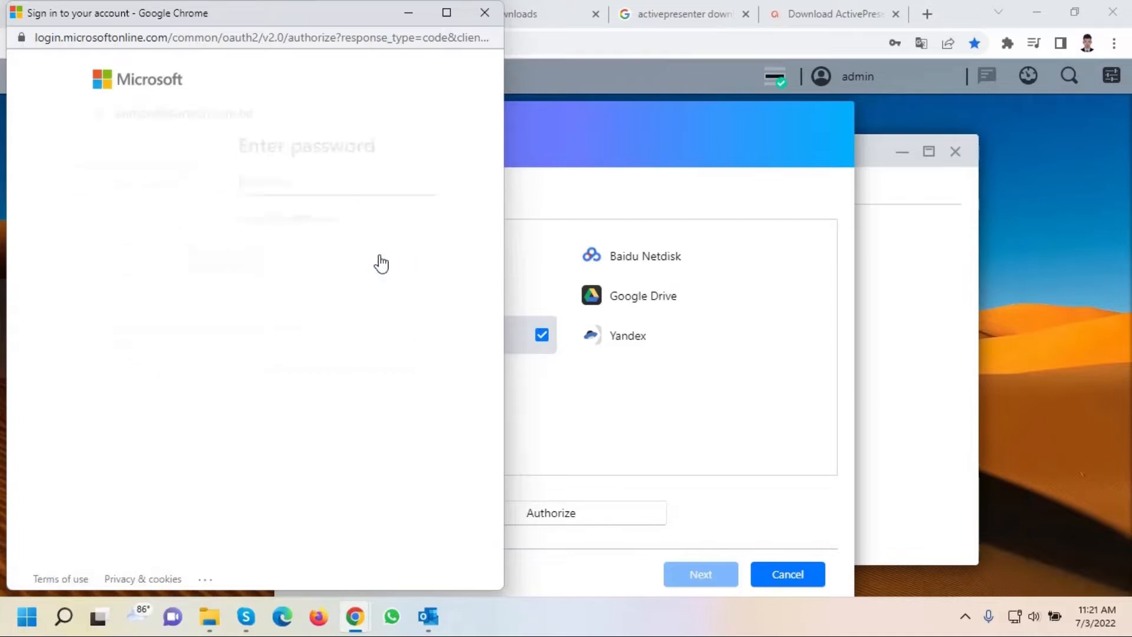
{"action": "type", "text": "•"}
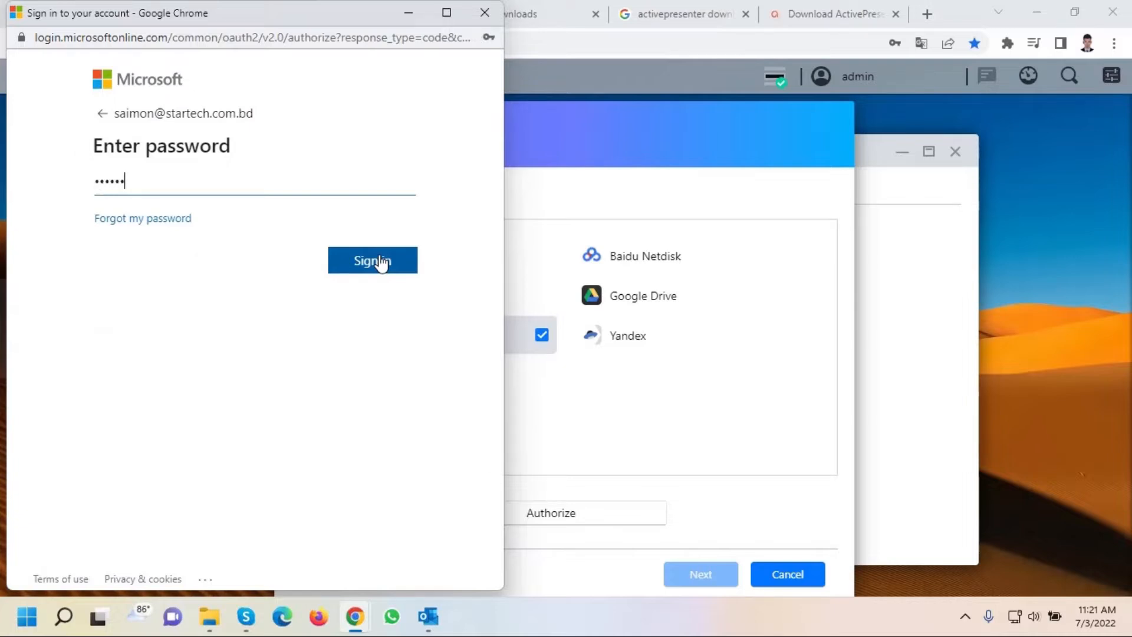
{"action": "type", "text": "••••••••"}
{"action": "left_click", "coordinate": [380, 261]}
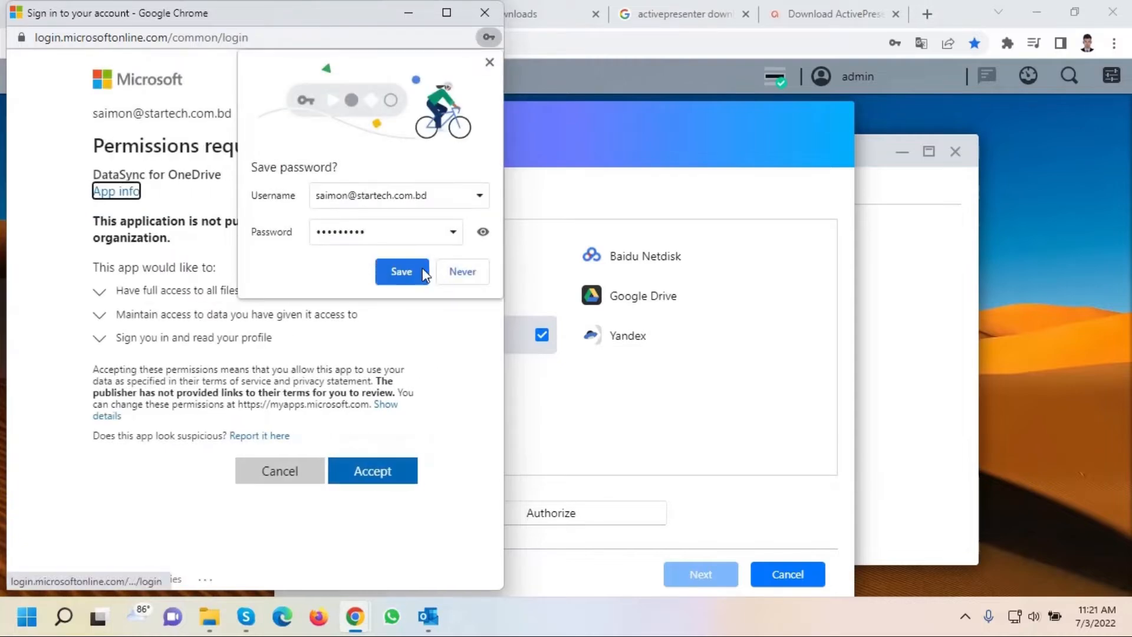
{"action": "left_click", "coordinate": [449, 275]}
{"action": "left_click", "coordinate": [379, 476]}
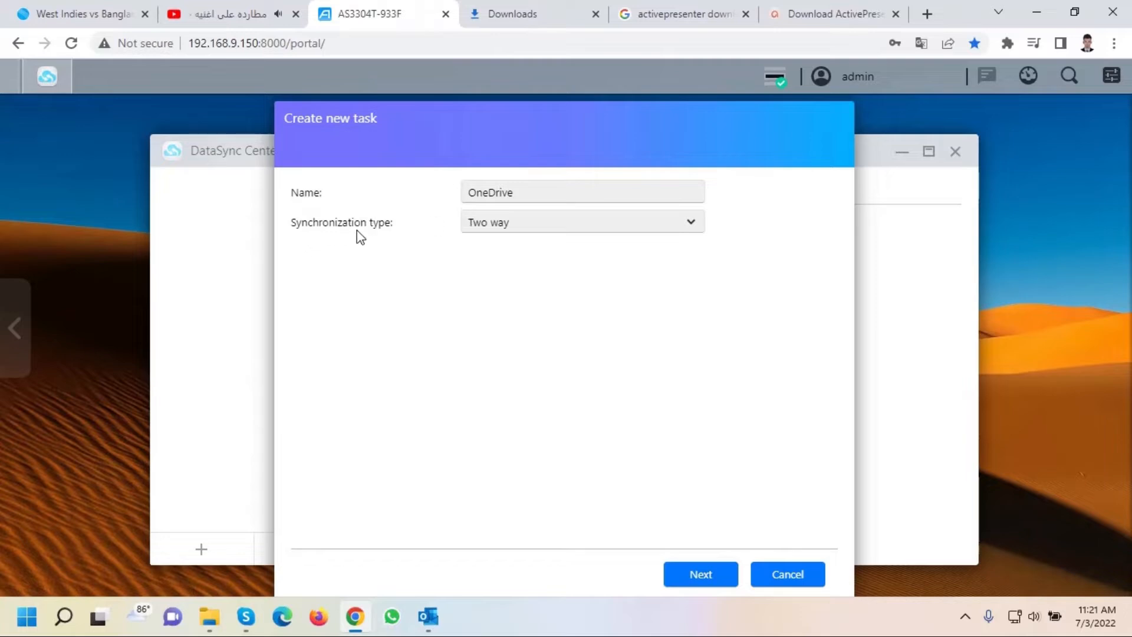
Change the synchronization type to Microsoft OneDrive to NAS (one-way).
{"action": "left_click", "coordinate": [507, 229]}
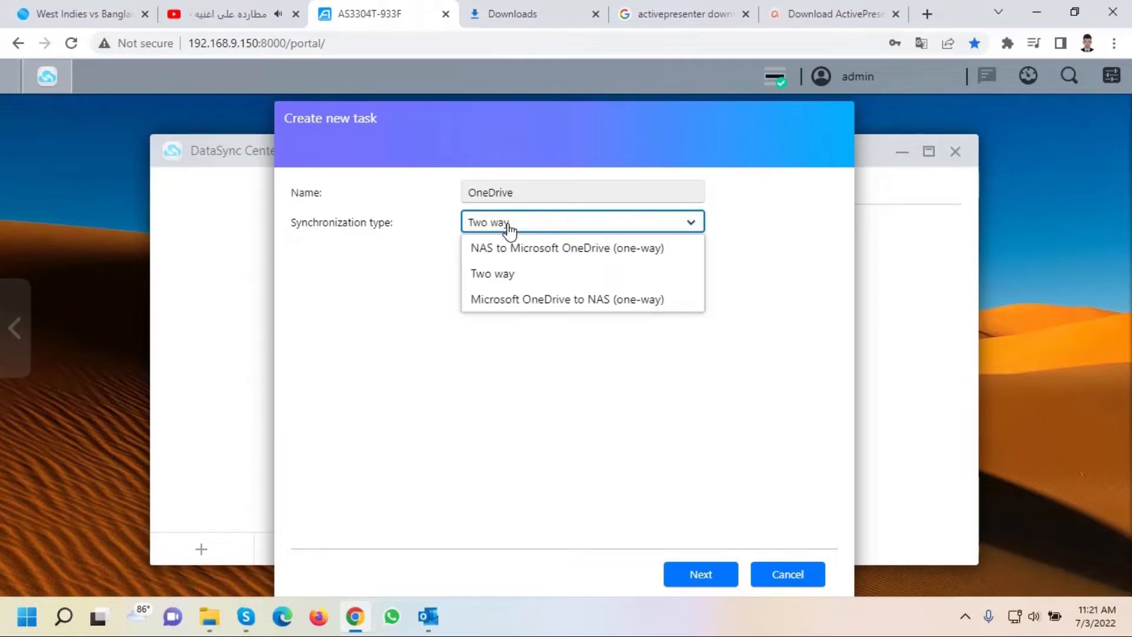
{"action": "left_click", "coordinate": [555, 301]}
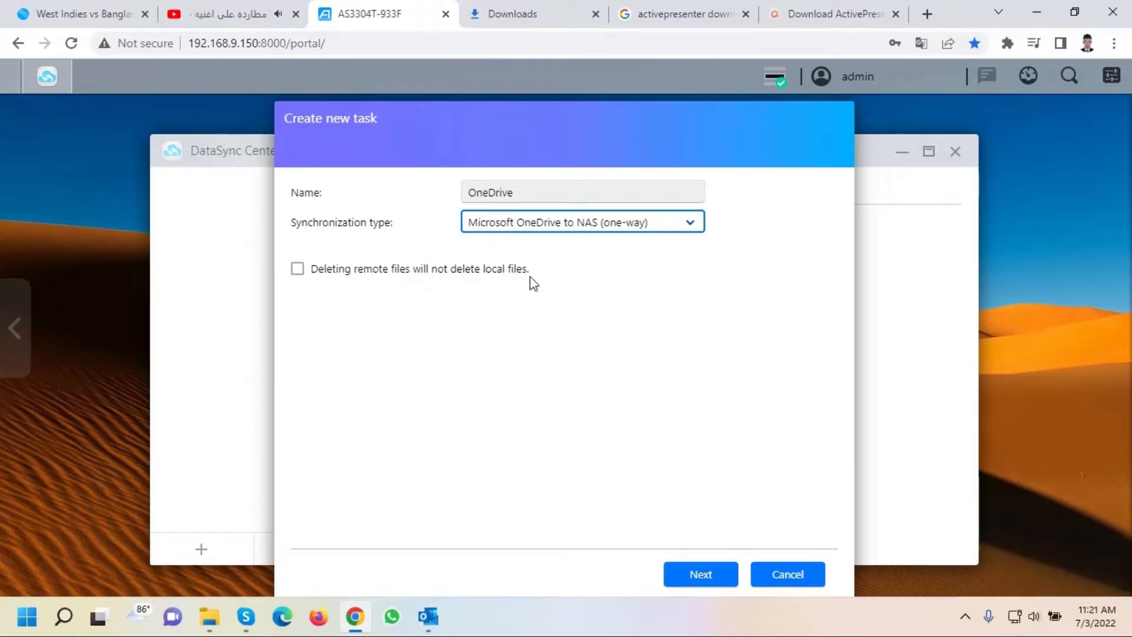
Browse the remote OneDrive folders, expanding root, Desktop, Raid, Documents and Downloads.
{"action": "left_click", "coordinate": [708, 585]}
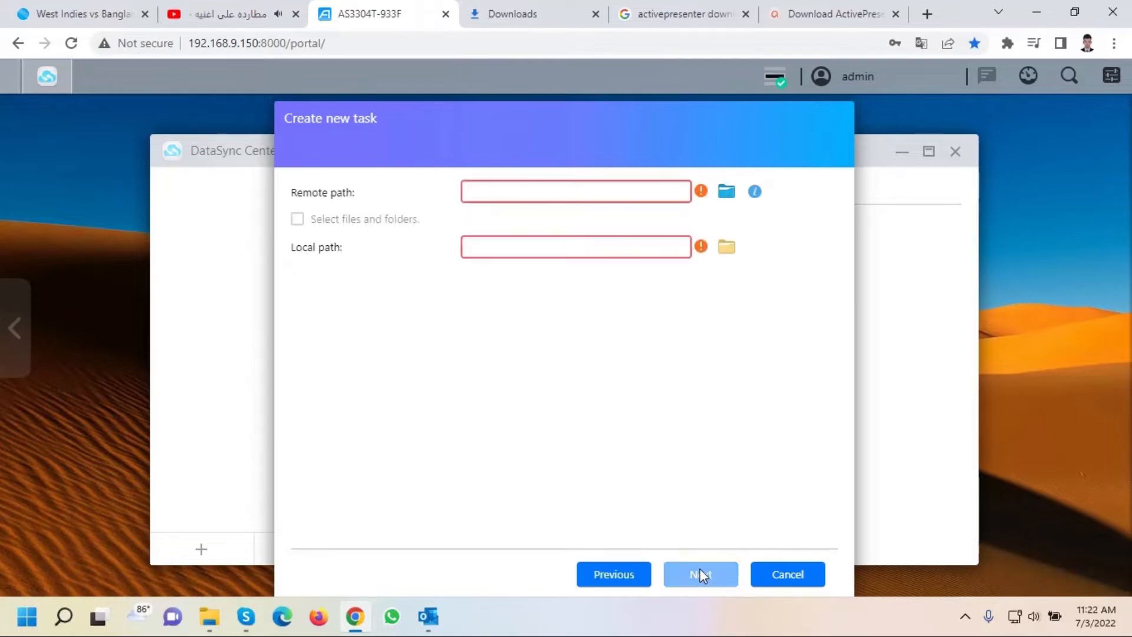
{"action": "left_click", "coordinate": [727, 193]}
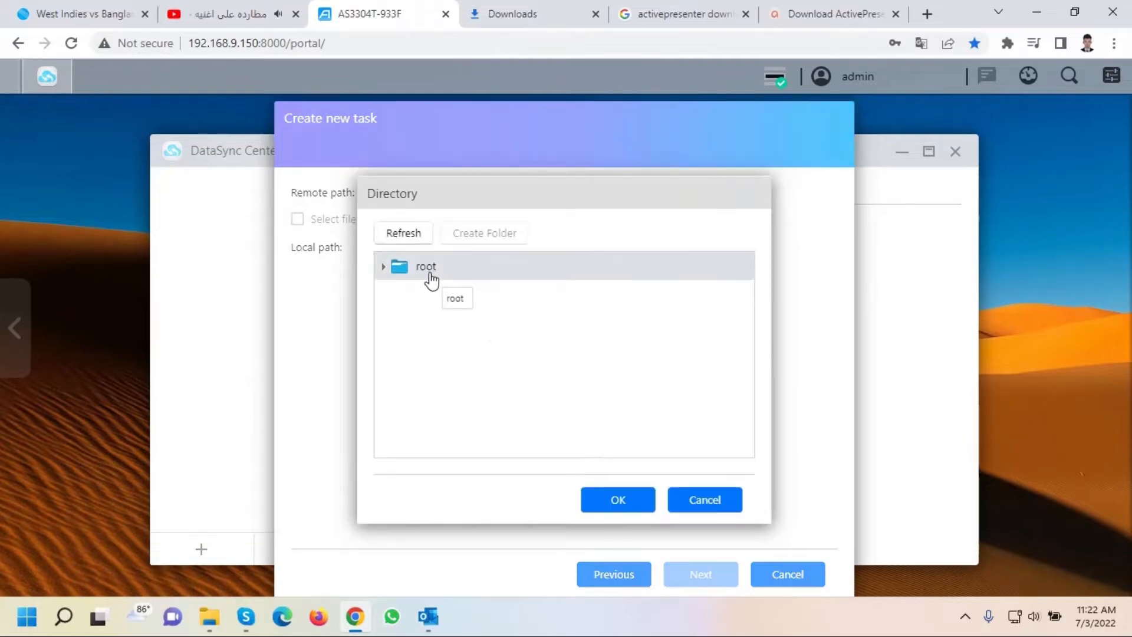
{"action": "left_click", "coordinate": [432, 281]}
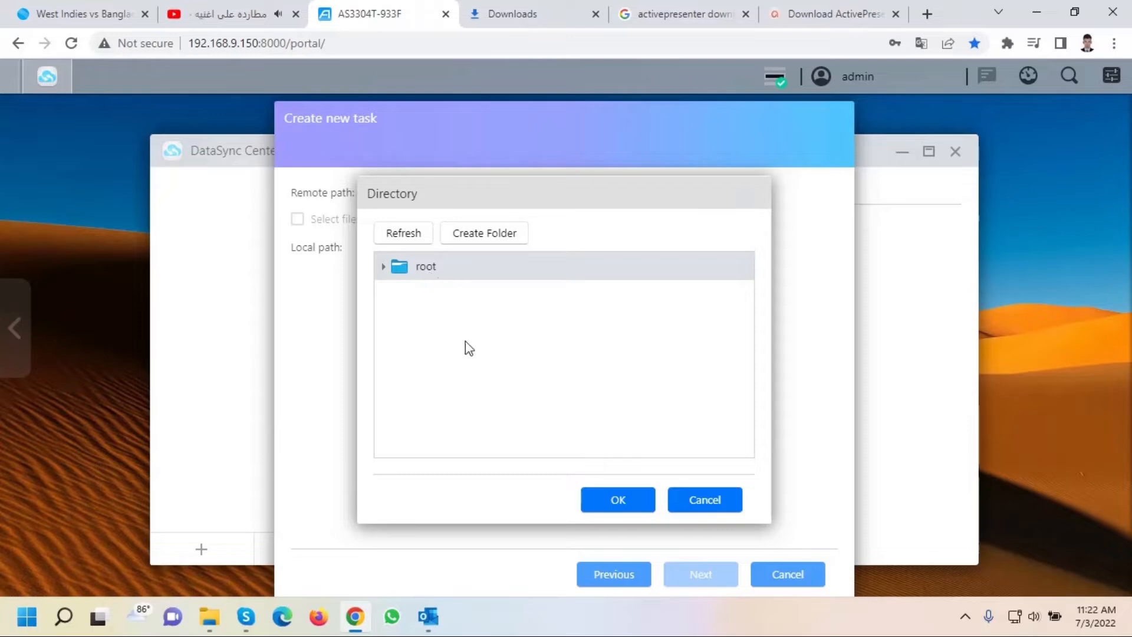
{"action": "left_click", "coordinate": [382, 270]}
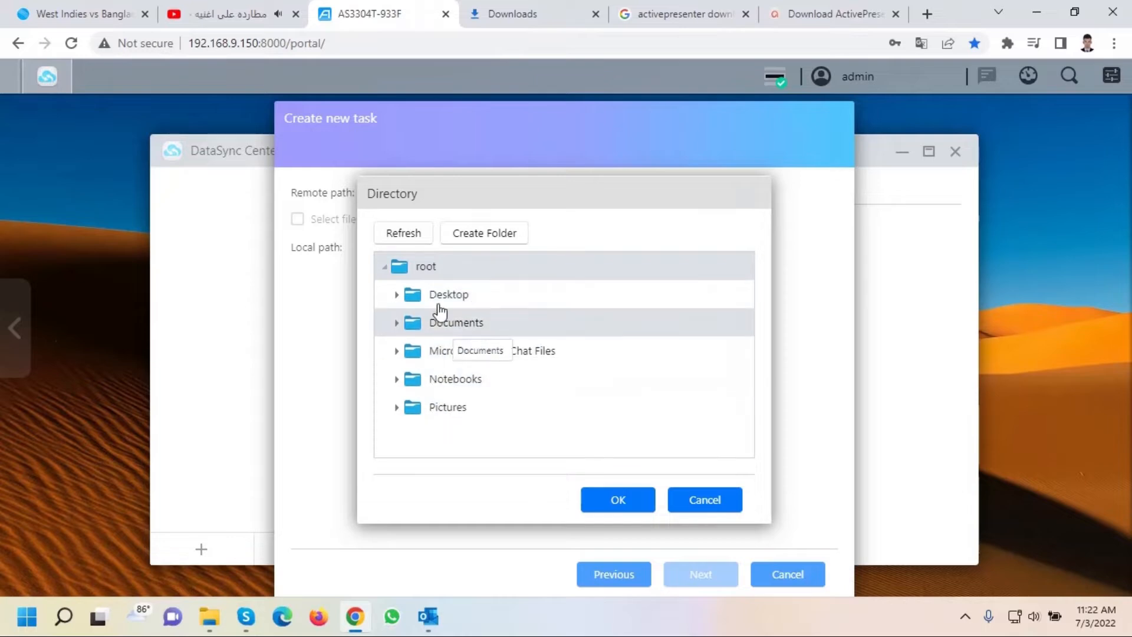
{"action": "left_click", "coordinate": [396, 296]}
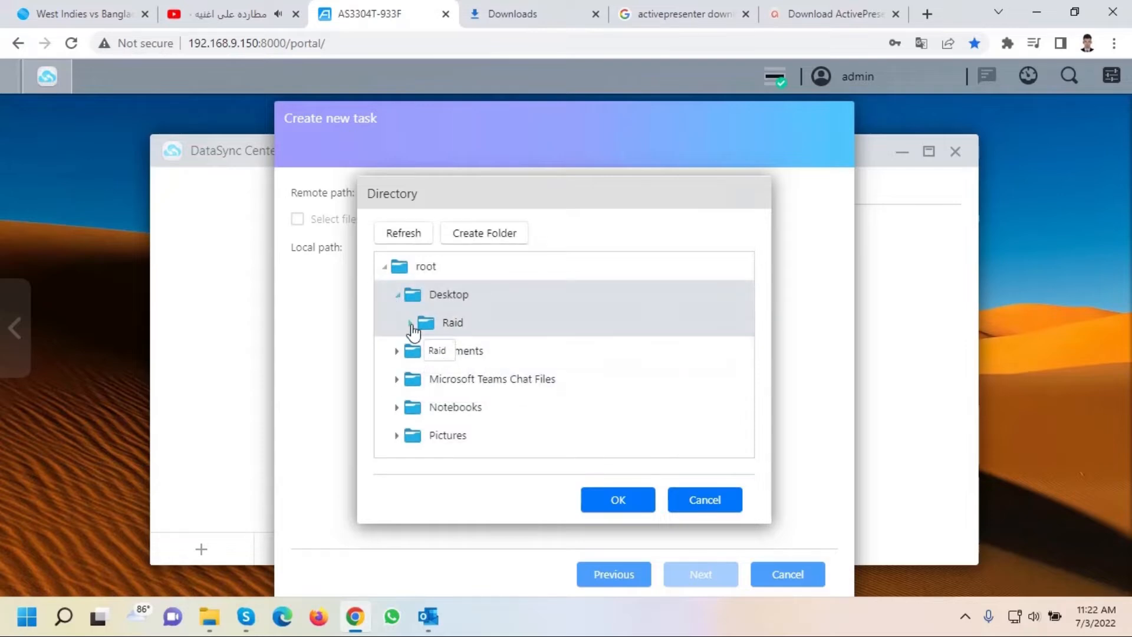
{"action": "left_click", "coordinate": [410, 323]}
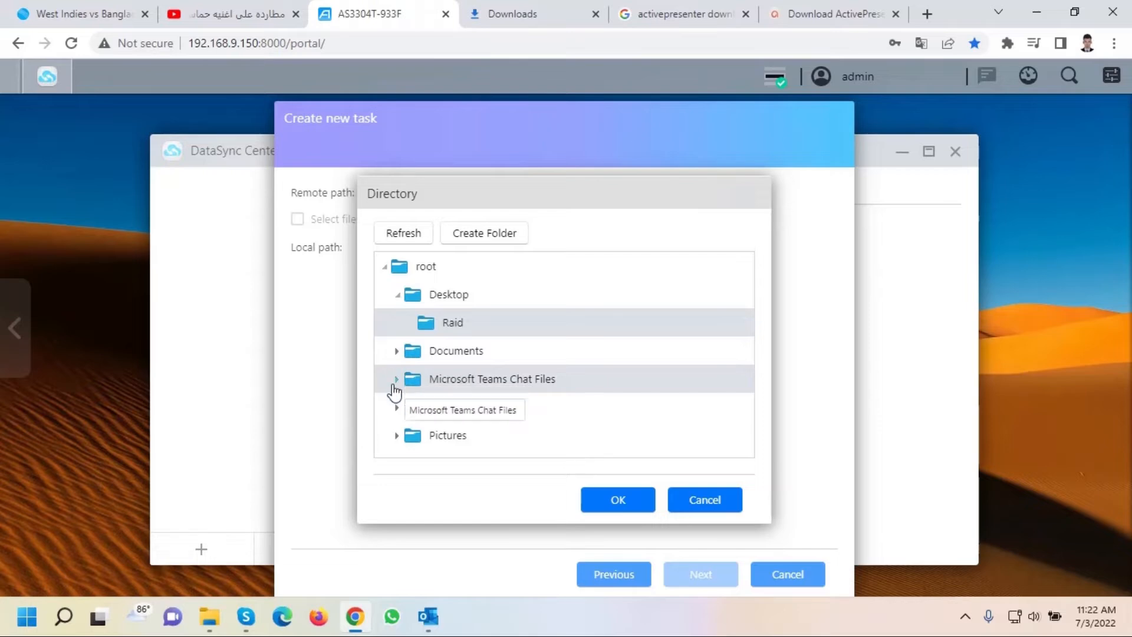
{"action": "left_click", "coordinate": [396, 352]}
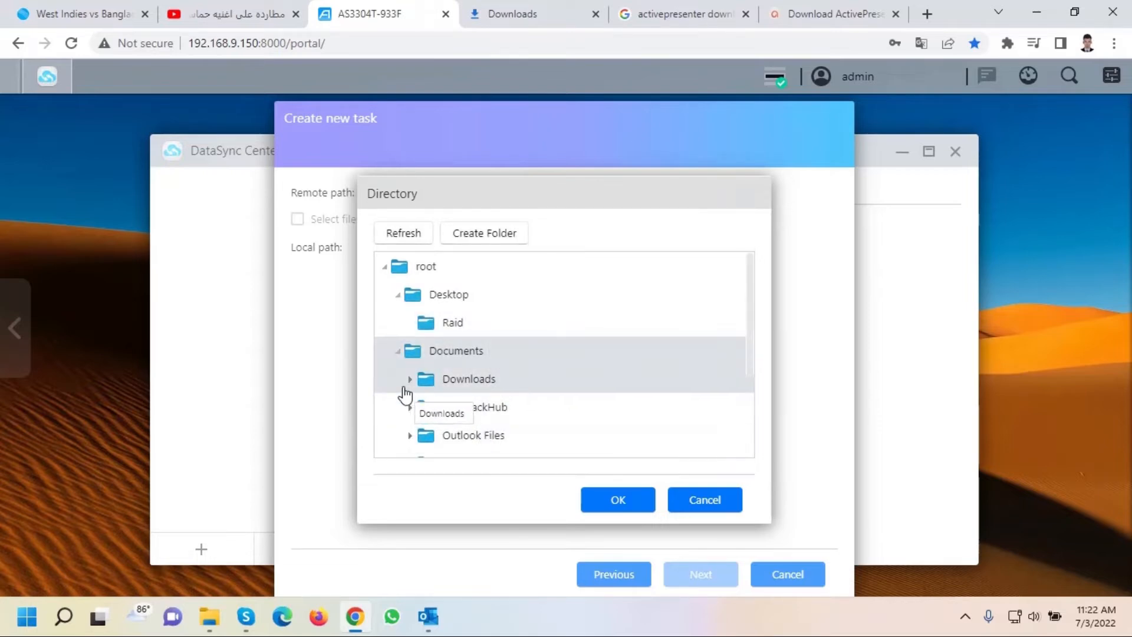
{"action": "left_click", "coordinate": [409, 380]}
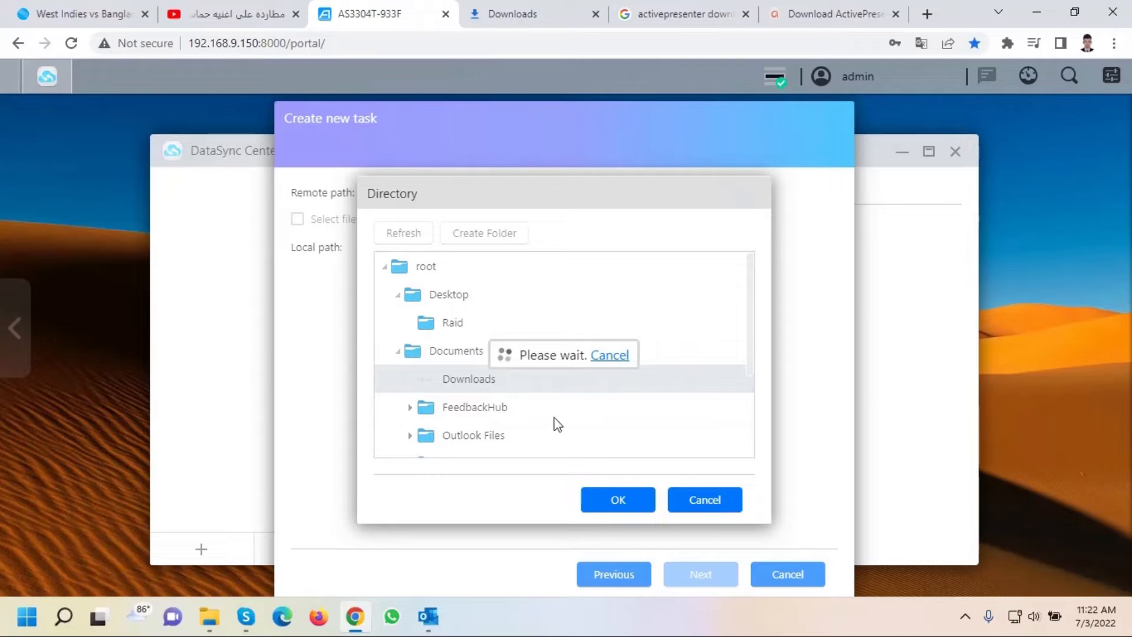
Collapse the folder tree and set /root as the remote path.
{"action": "scroll", "coordinate": [560, 423], "scroll_direction": "down", "scroll_amount": 3}
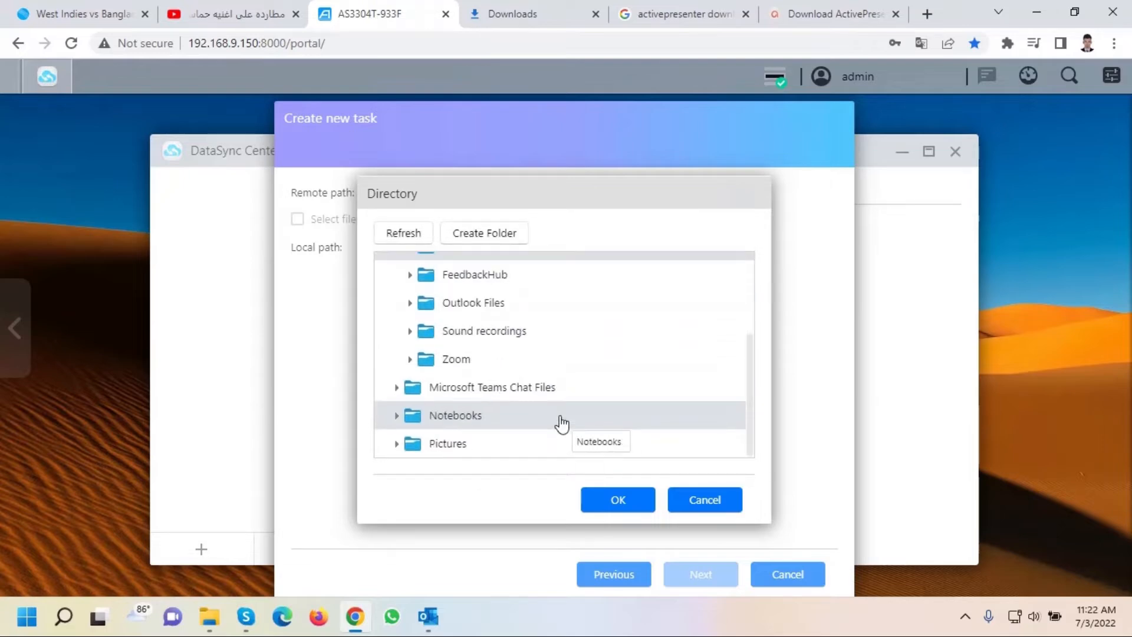
{"action": "scroll", "coordinate": [561, 423], "scroll_direction": "up", "scroll_amount": 3}
{"action": "left_click", "coordinate": [396, 351]}
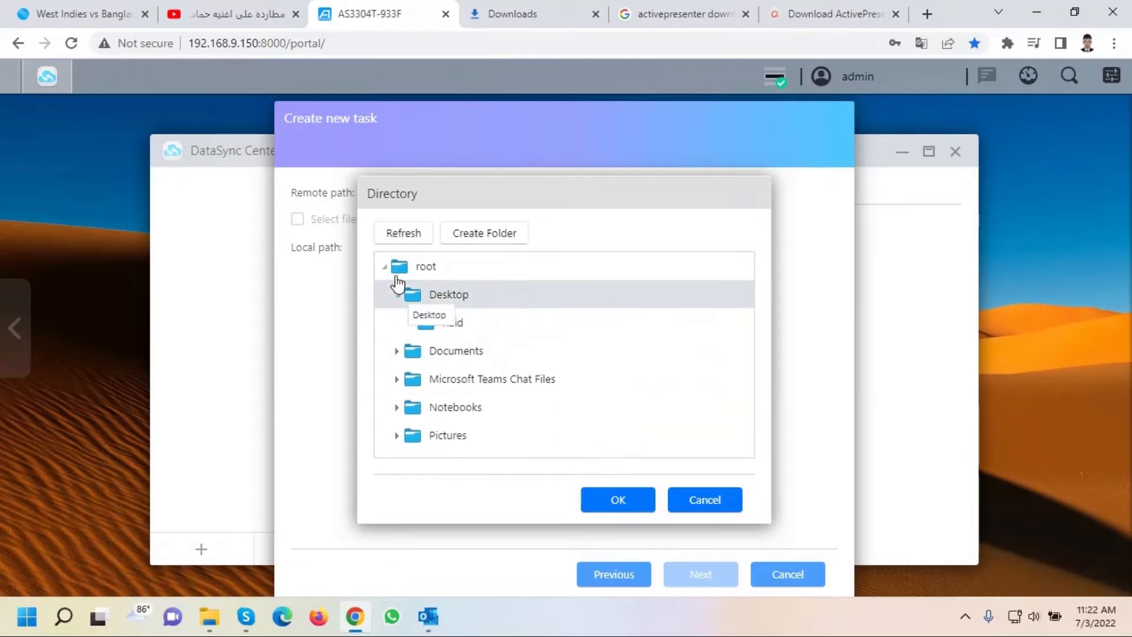
{"action": "left_click", "coordinate": [398, 284]}
{"action": "left_click", "coordinate": [383, 267]}
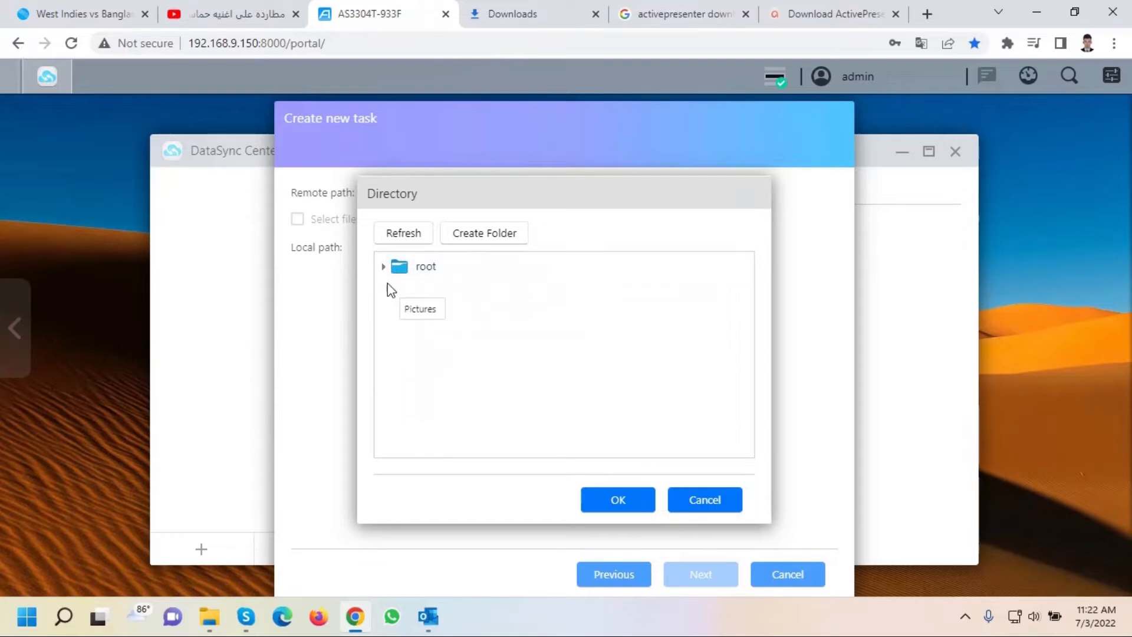
{"action": "left_click", "coordinate": [392, 271]}
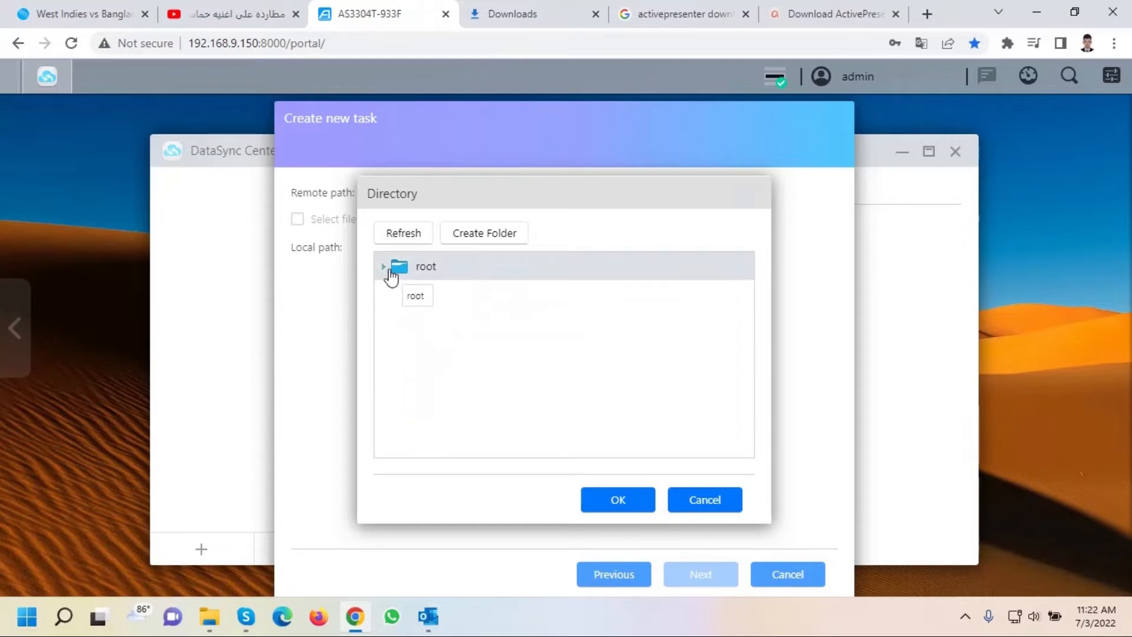
{"action": "left_click", "coordinate": [607, 500]}
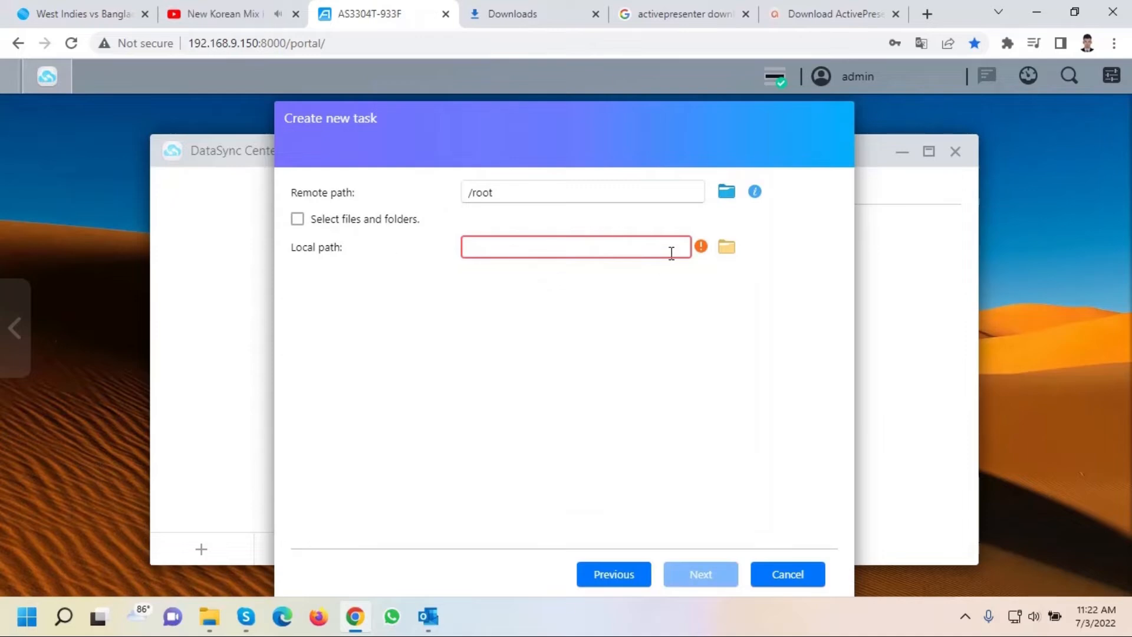
Create a 'Microsoft One Drive Backup' folder under Web and use it as the local path.
{"action": "left_click", "coordinate": [721, 250]}
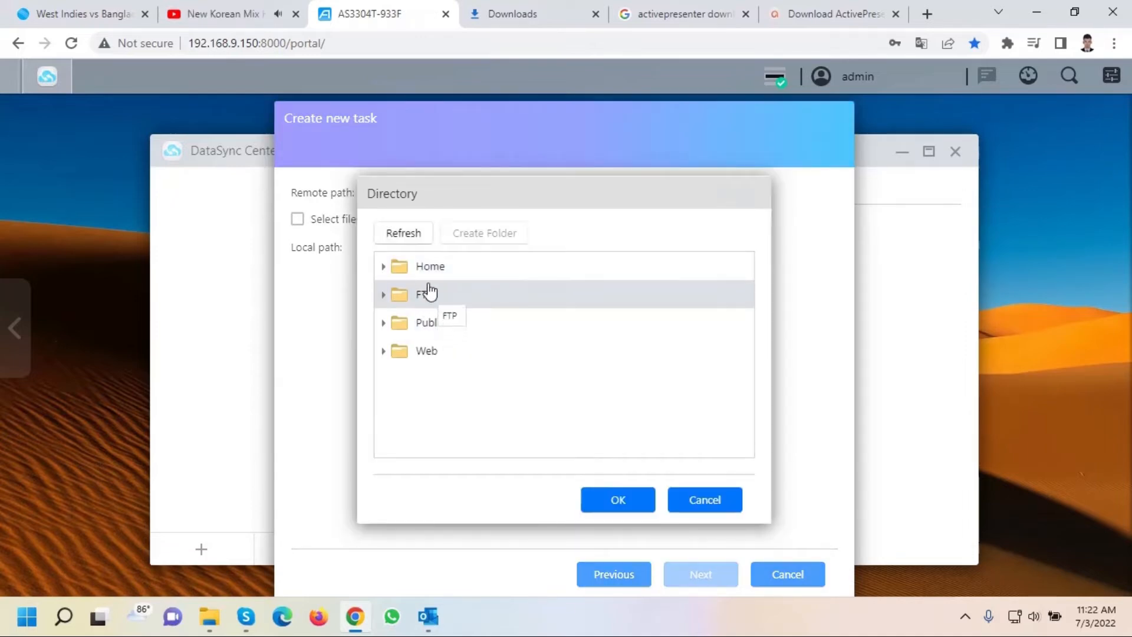
{"action": "left_click", "coordinate": [431, 352]}
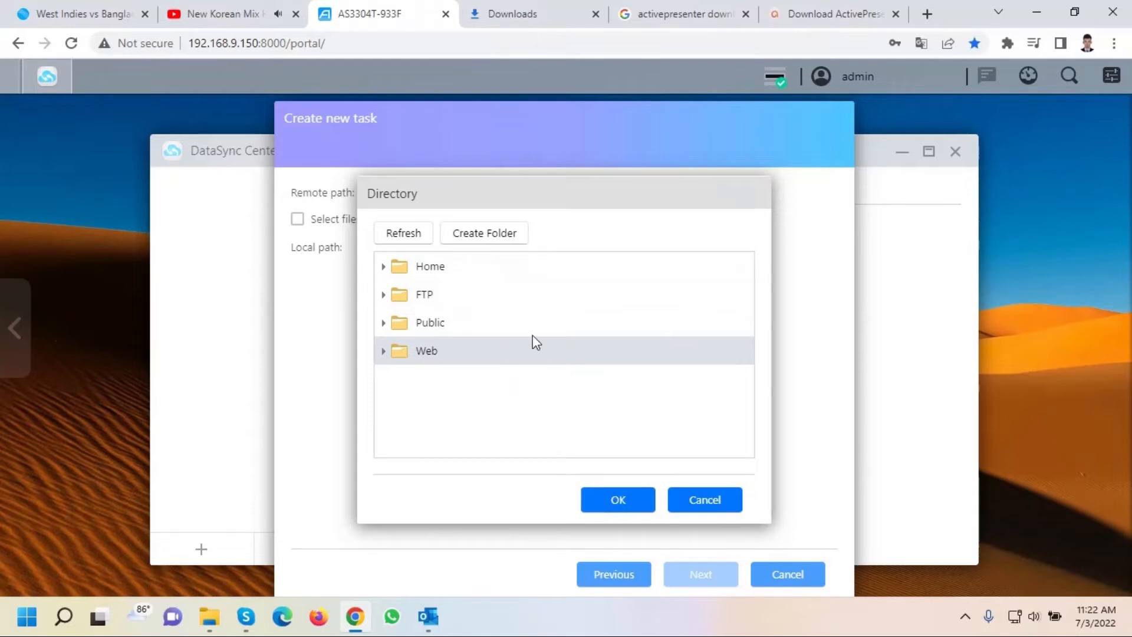
{"action": "left_click", "coordinate": [497, 246]}
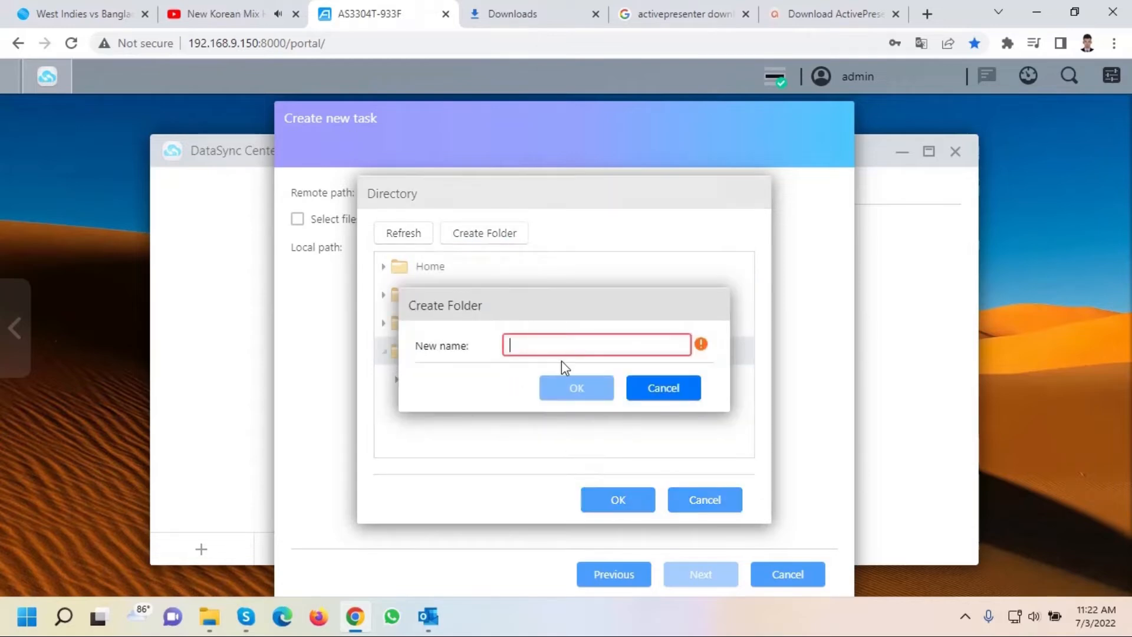
{"action": "type", "text": "Microsoft One"}
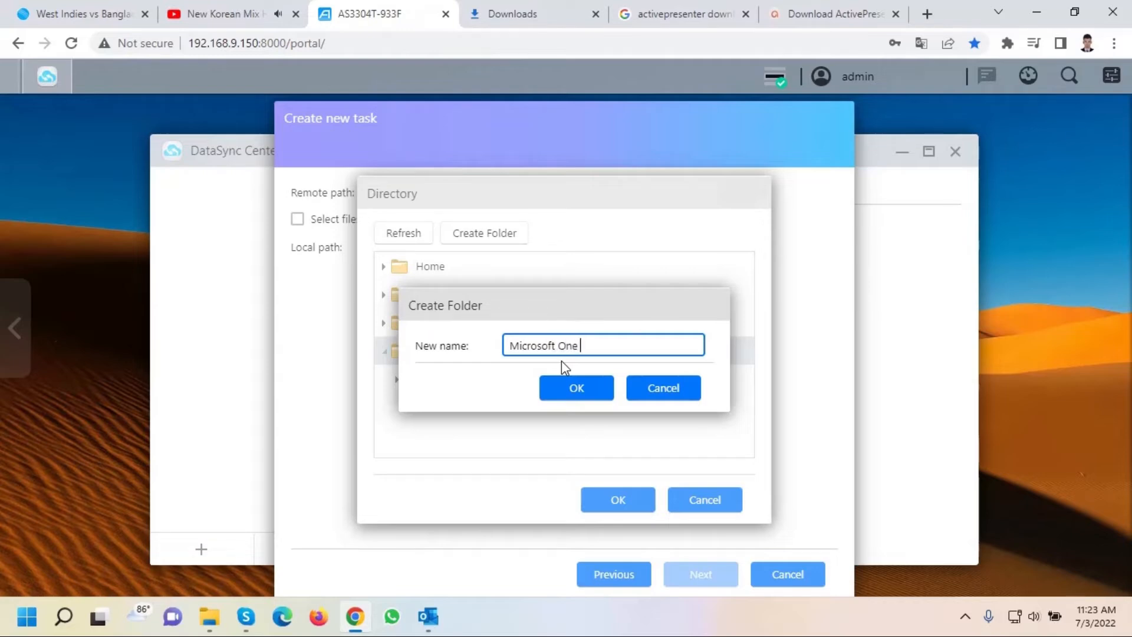
{"action": "type", "text": "ve Backup"}
{"action": "left_click", "coordinate": [581, 391]}
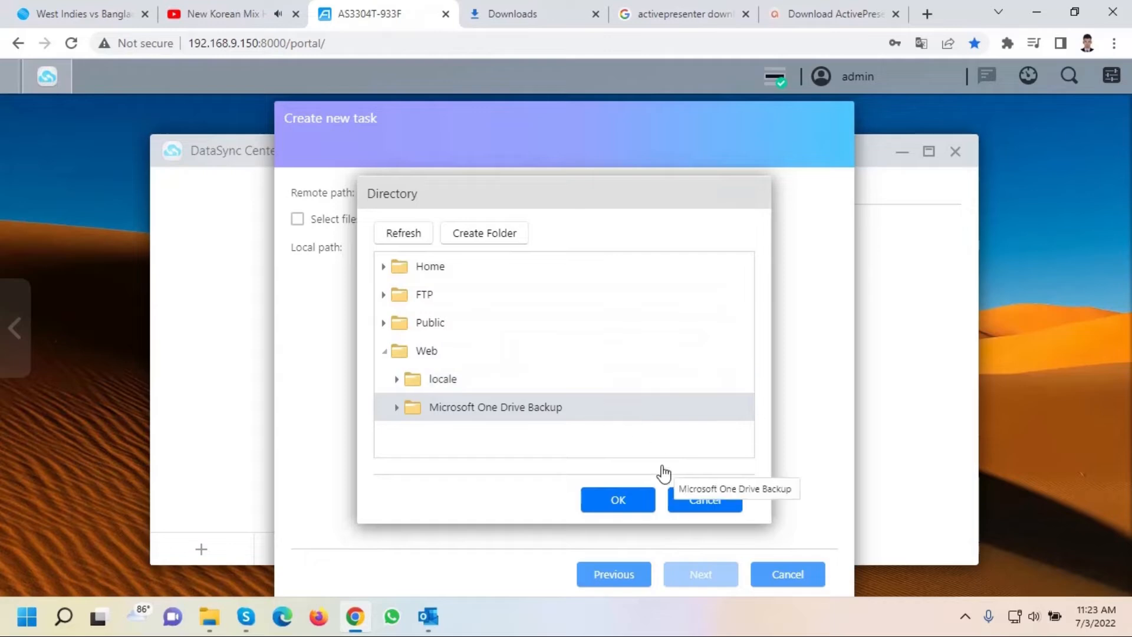
{"action": "left_click", "coordinate": [614, 499]}
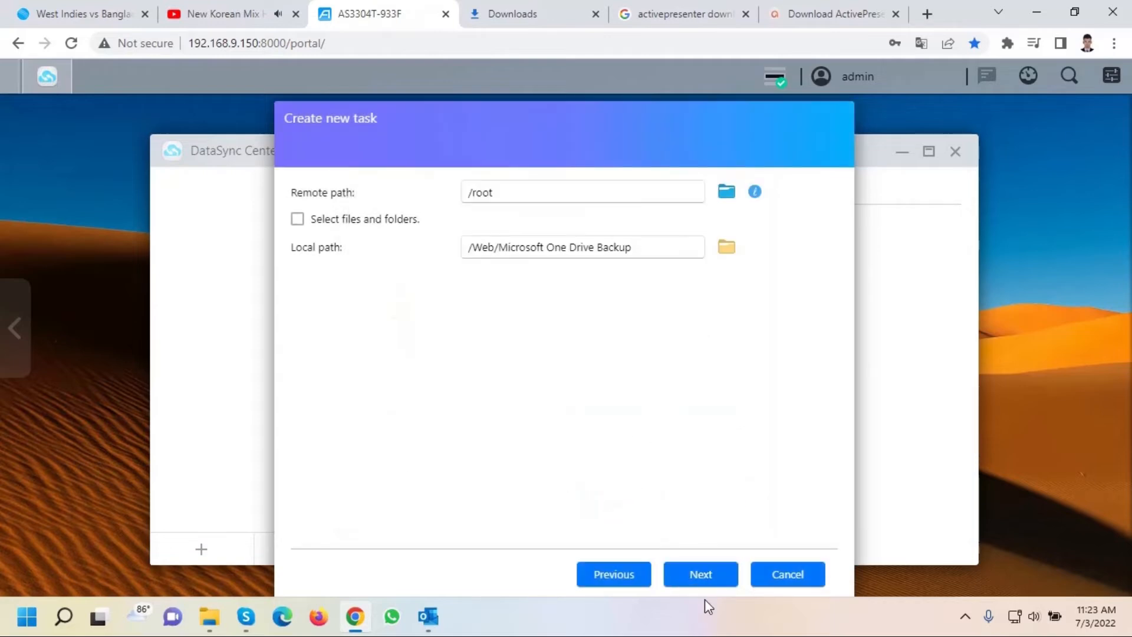
Set the schedule to Synchronize for every hour of every day of the week.
{"action": "left_click", "coordinate": [702, 575]}
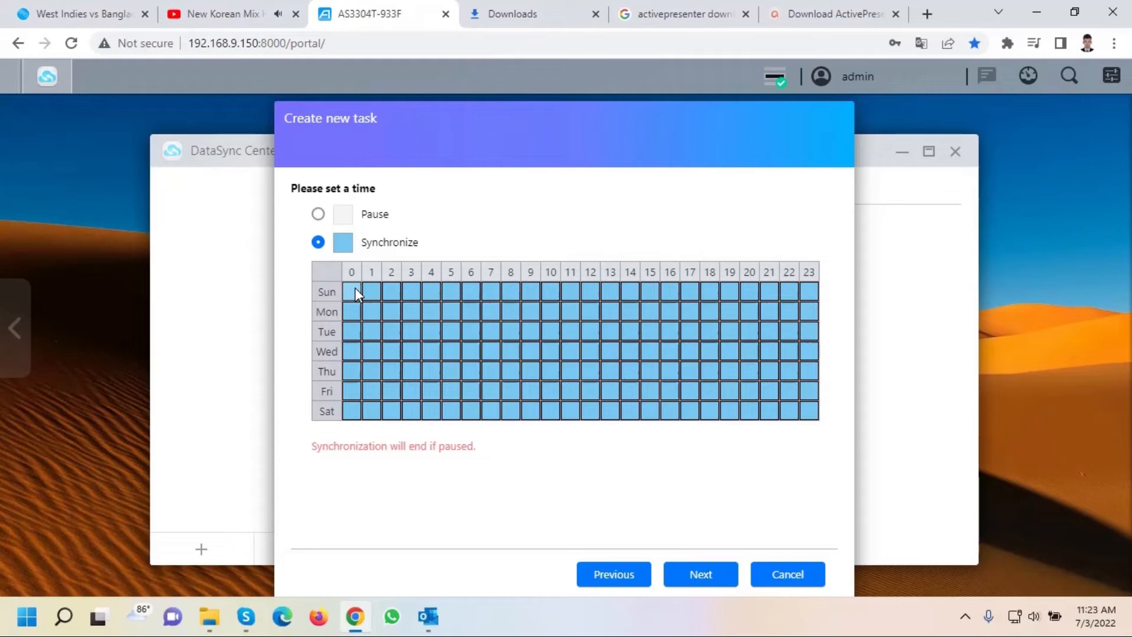
{"action": "mouse_move", "coordinate": [355, 288]}
{"action": "left_mouse_down"}
{"action": "mouse_move", "coordinate": [651, 454]}
{"action": "mouse_move", "coordinate": [891, 454]}
{"action": "left_mouse_up"}
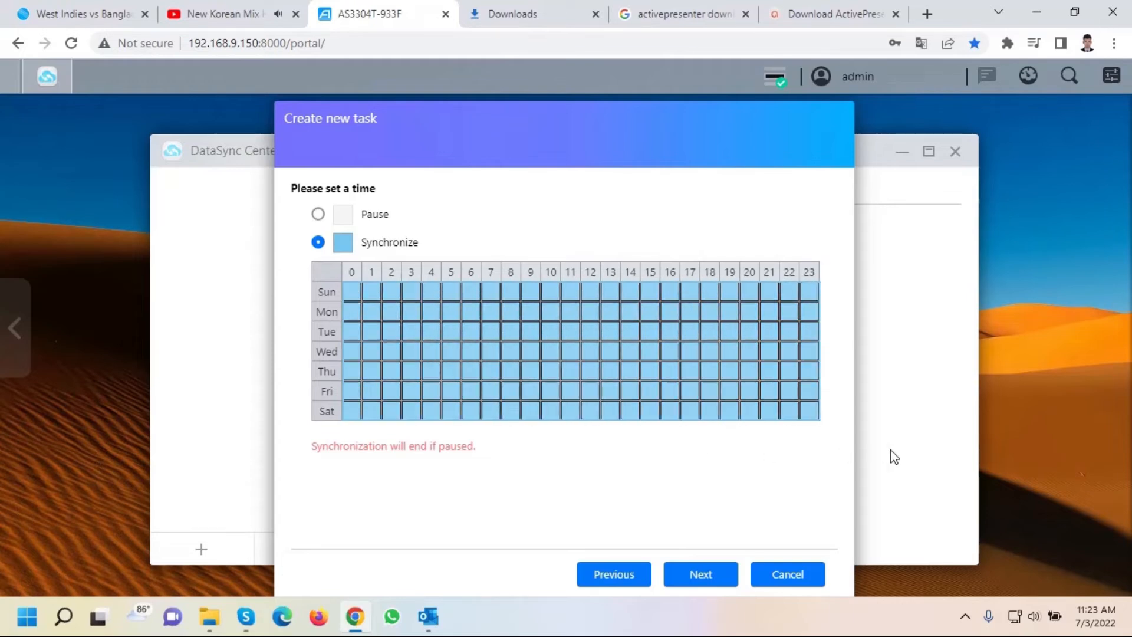
{"action": "left_click", "coordinate": [703, 580]}
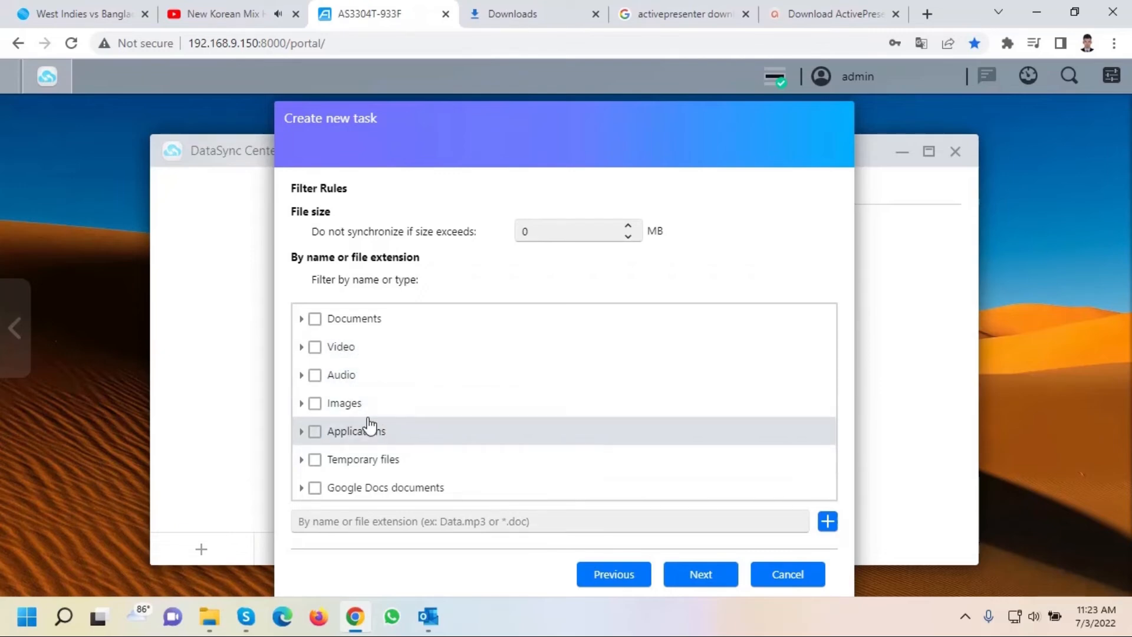
Tick the Documents and Images file types in Filter Rules.
{"action": "scroll", "coordinate": [369, 425], "scroll_direction": "down", "scroll_amount": 1}
{"action": "scroll", "coordinate": [366, 429], "scroll_direction": "up", "scroll_amount": 1}
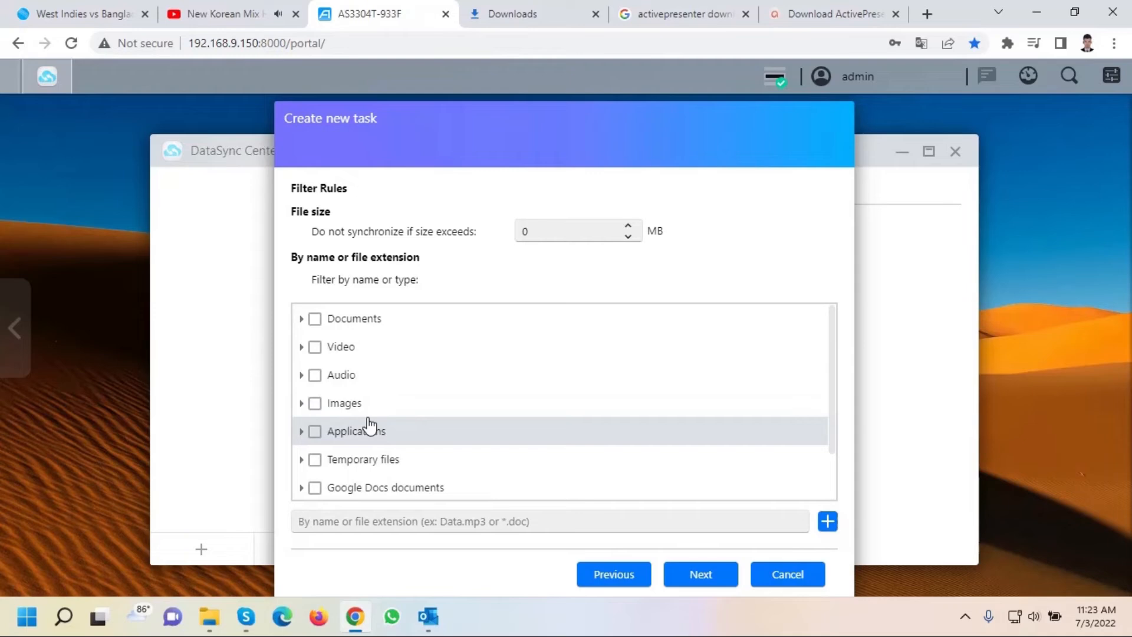
{"action": "left_click", "coordinate": [315, 321]}
{"action": "mouse_move", "coordinate": [798, 532]}
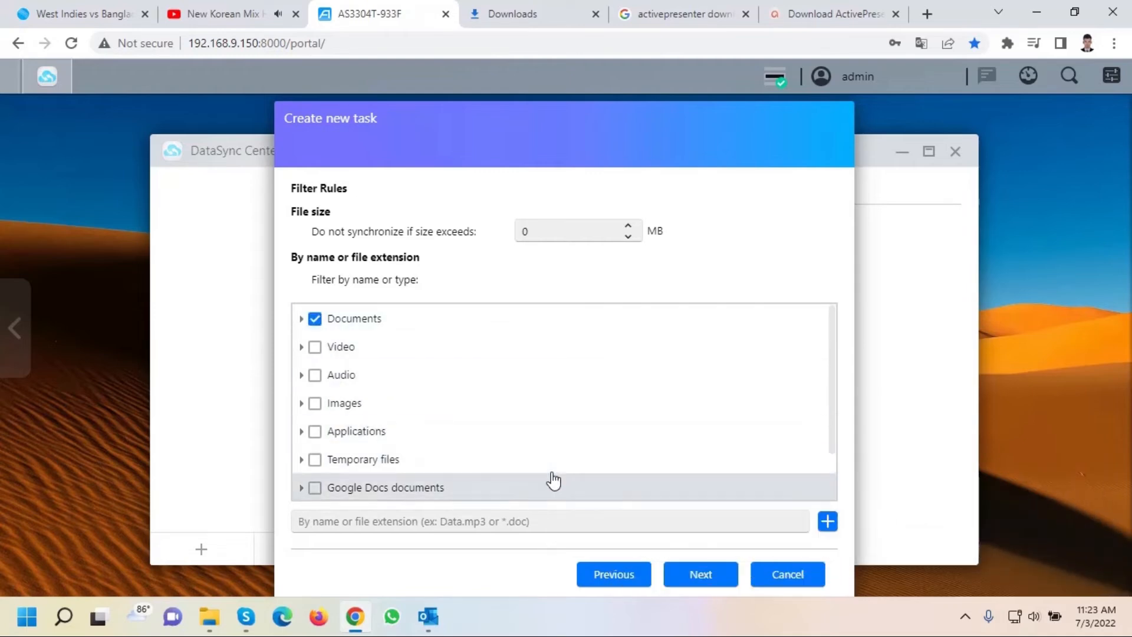
{"action": "left_click", "coordinate": [315, 403]}
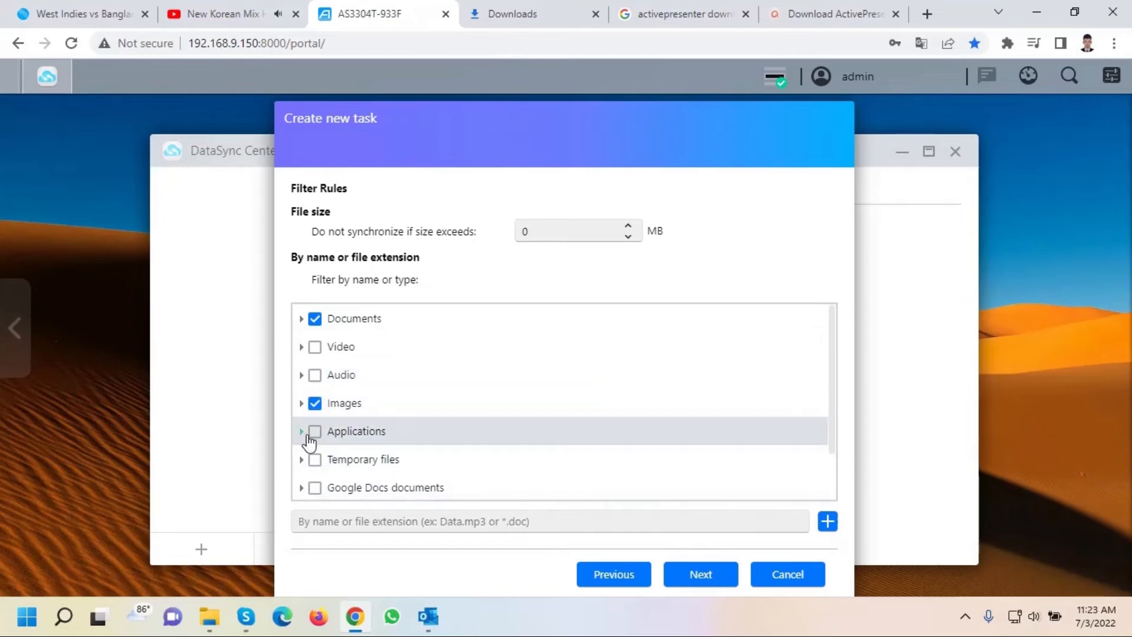
Finish creating the OneDrive task and return to the ADM app desktop.
{"action": "scroll", "coordinate": [414, 454], "scroll_direction": "down", "scroll_amount": 1}
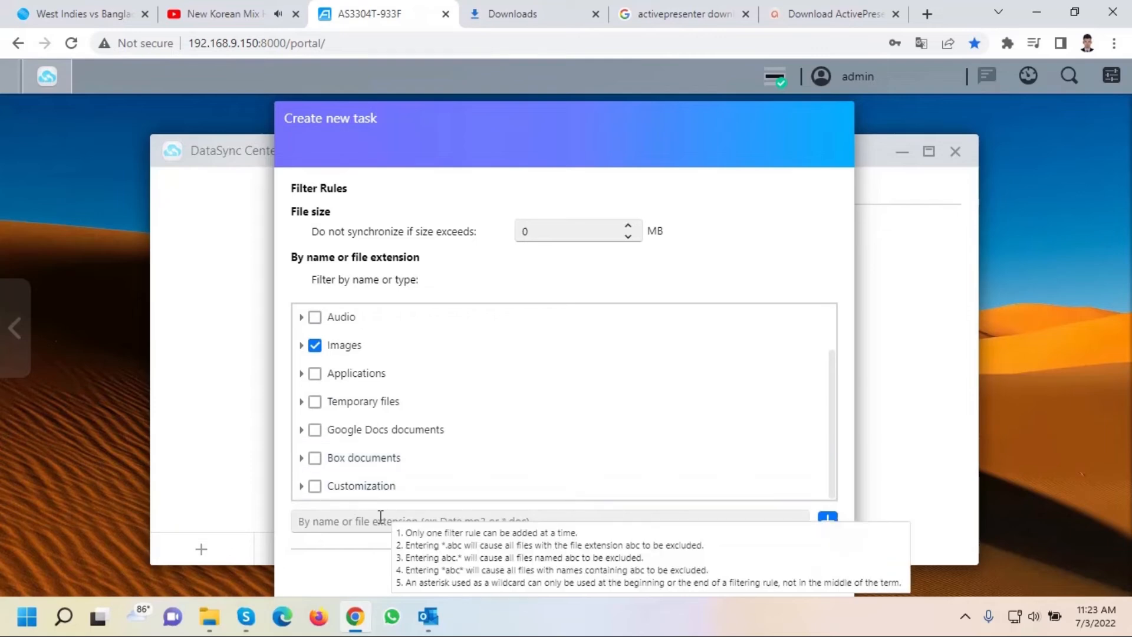
{"action": "scroll", "coordinate": [507, 449], "scroll_direction": "up", "scroll_amount": 1}
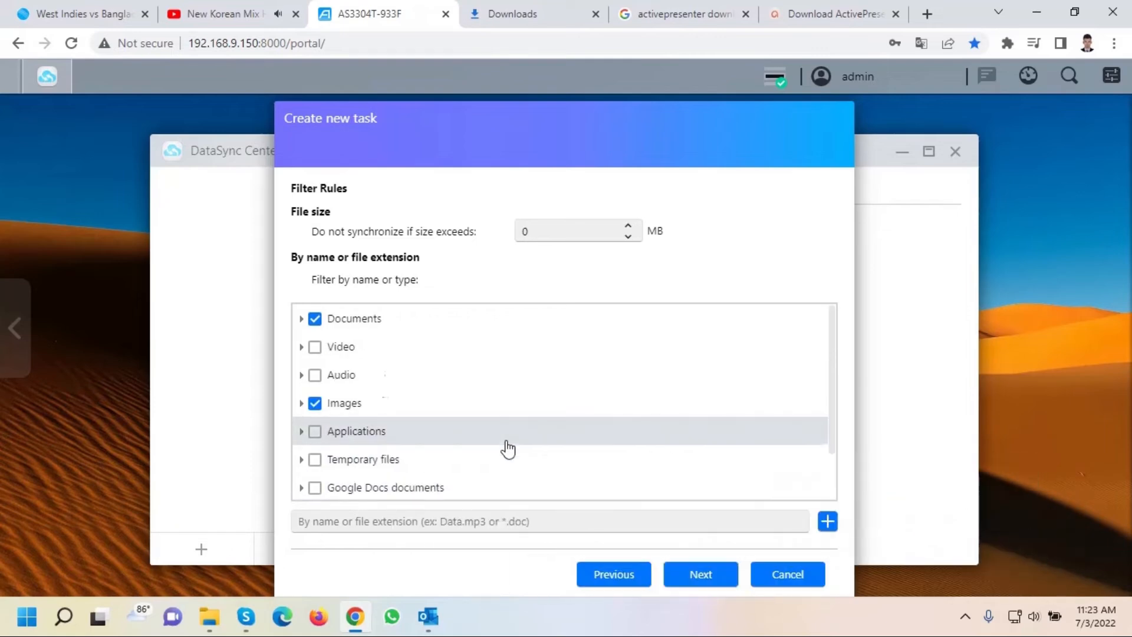
{"action": "left_click", "coordinate": [696, 579]}
{"action": "left_click", "coordinate": [696, 580]}
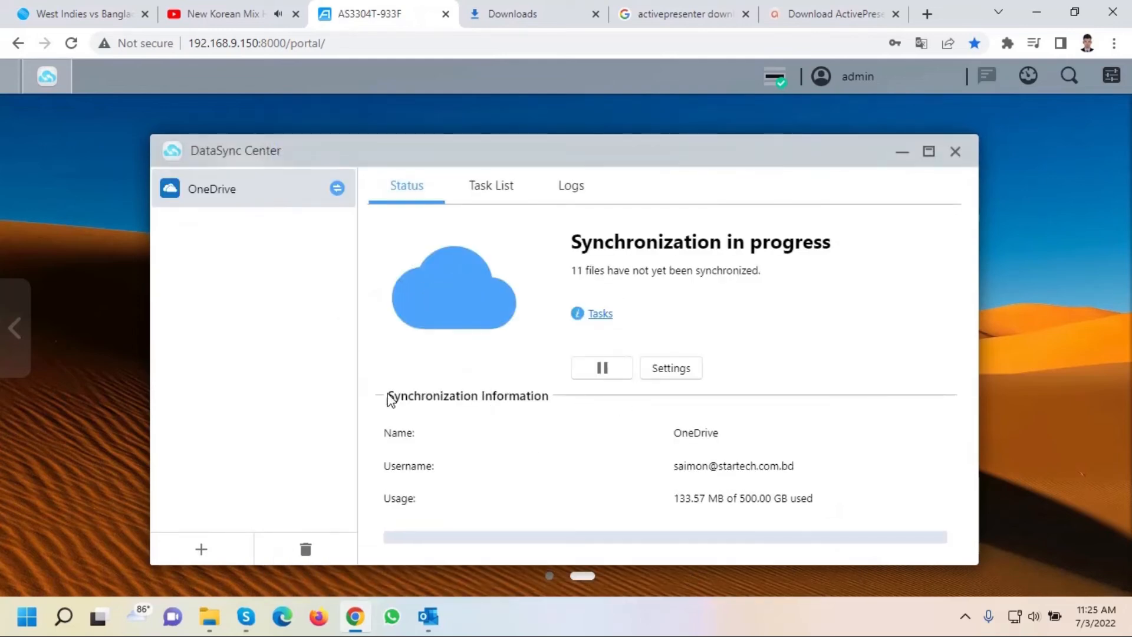
{"action": "left_click", "coordinate": [902, 152]}
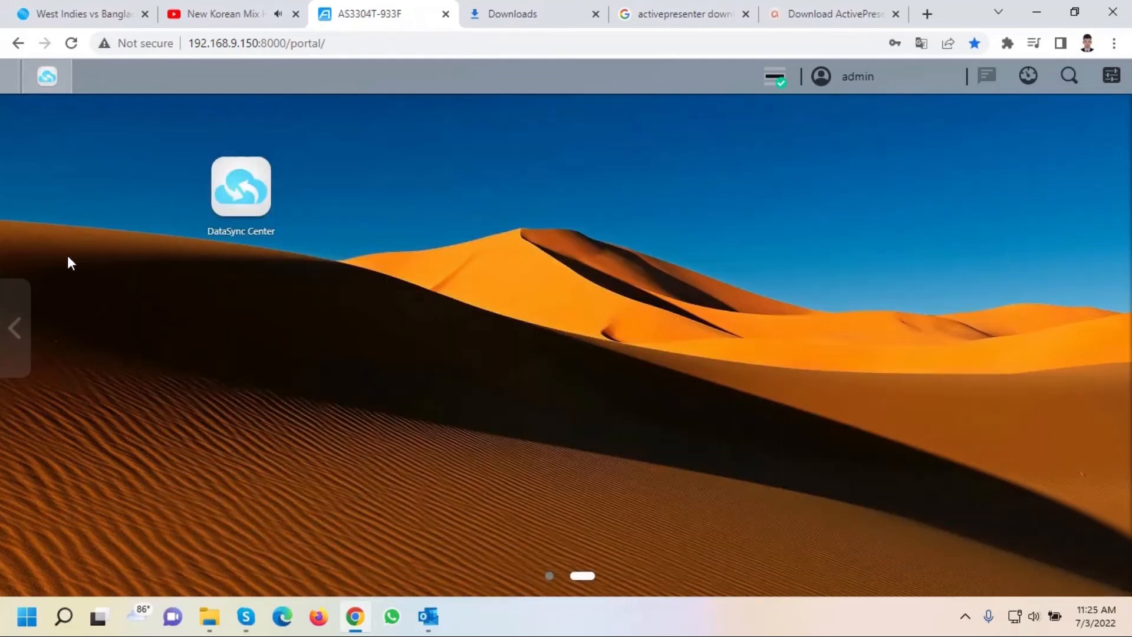
{"action": "left_click", "coordinate": [15, 327]}
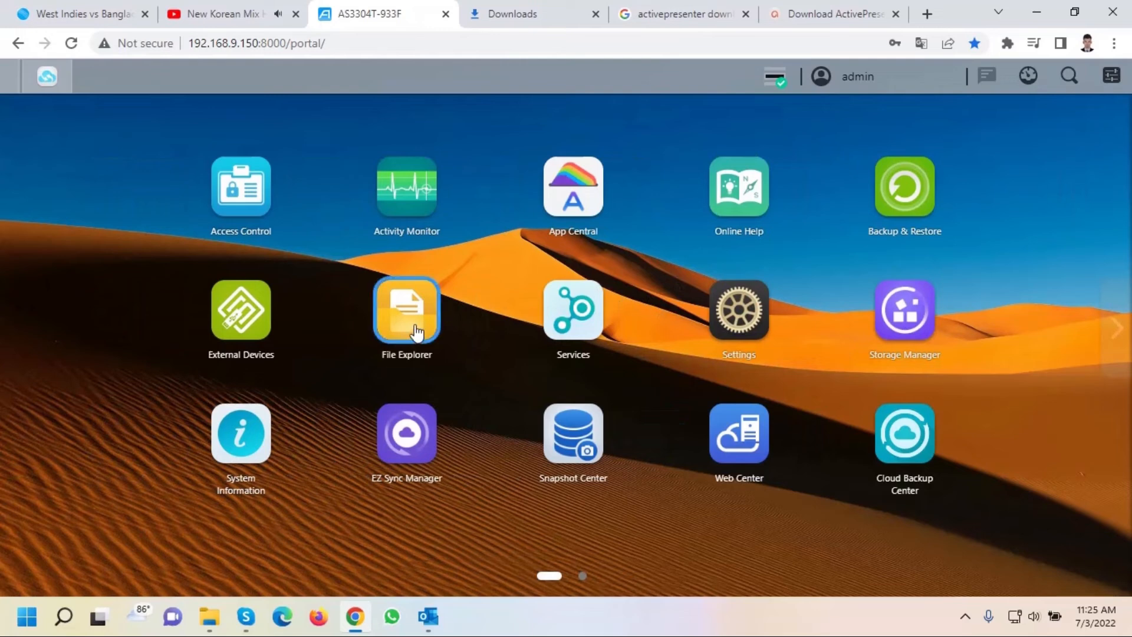
{"action": "left_click", "coordinate": [415, 332]}
{"action": "left_click", "coordinate": [163, 337]}
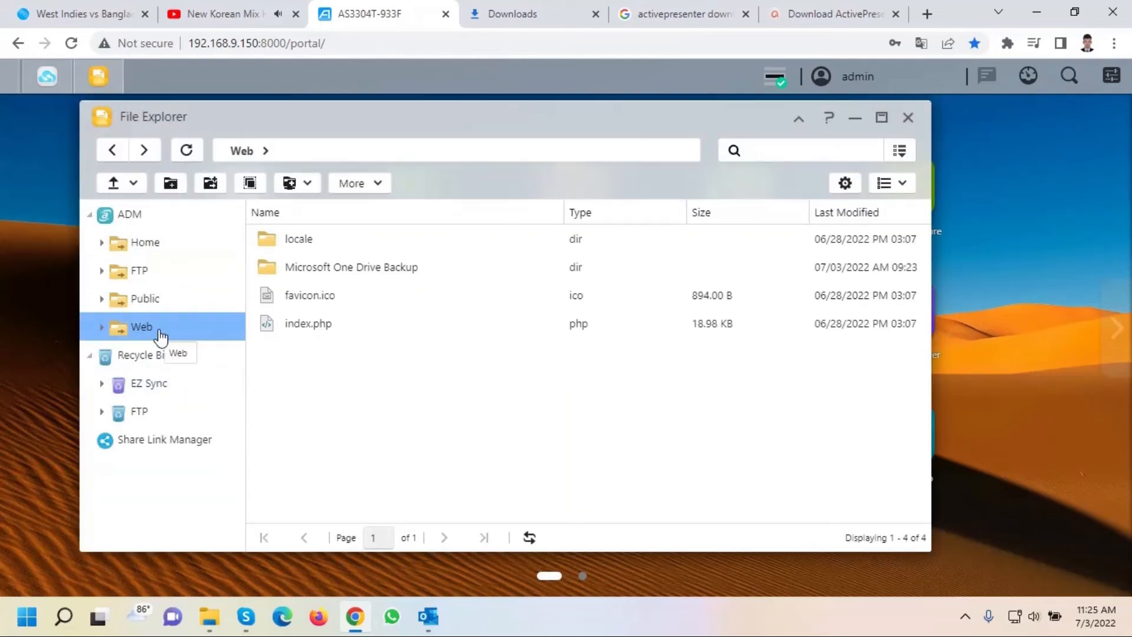
{"action": "double_click", "coordinate": [355, 276]}
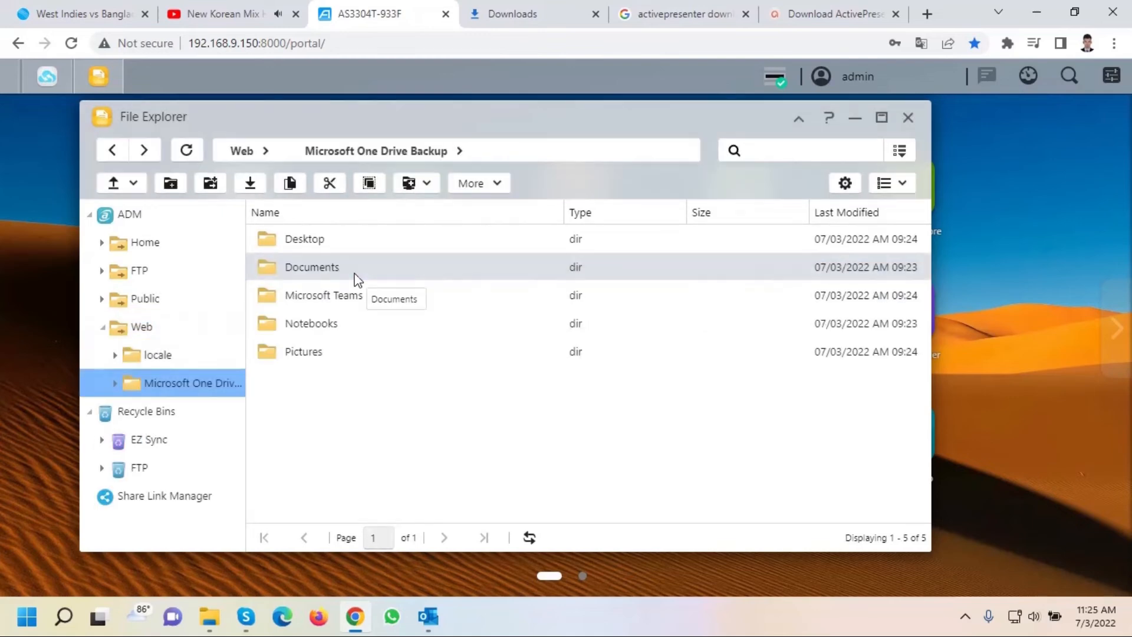
{"action": "double_click", "coordinate": [341, 242]}
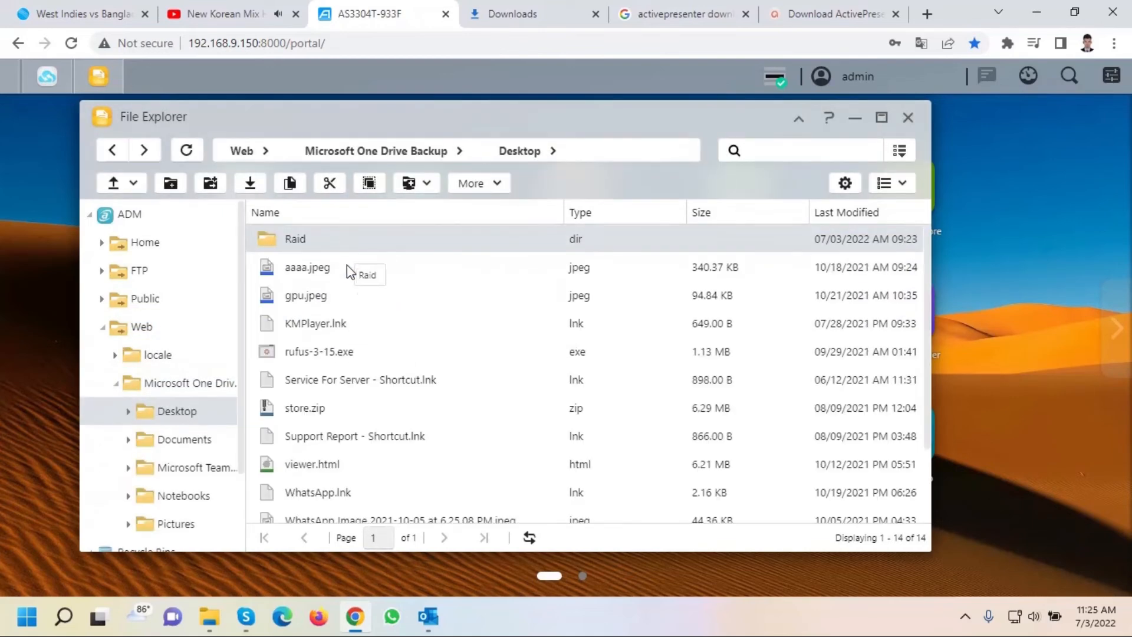
{"action": "scroll", "coordinate": [342, 436], "scroll_direction": "down", "scroll_amount": 3}
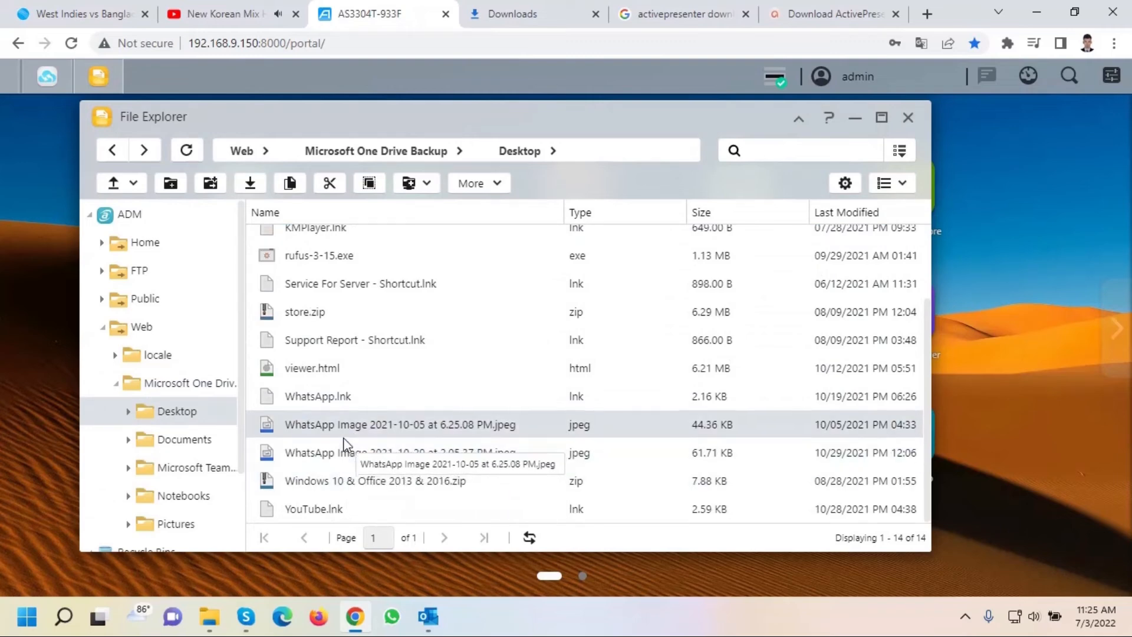
{"action": "scroll", "coordinate": [343, 437], "scroll_direction": "up", "scroll_amount": 3}
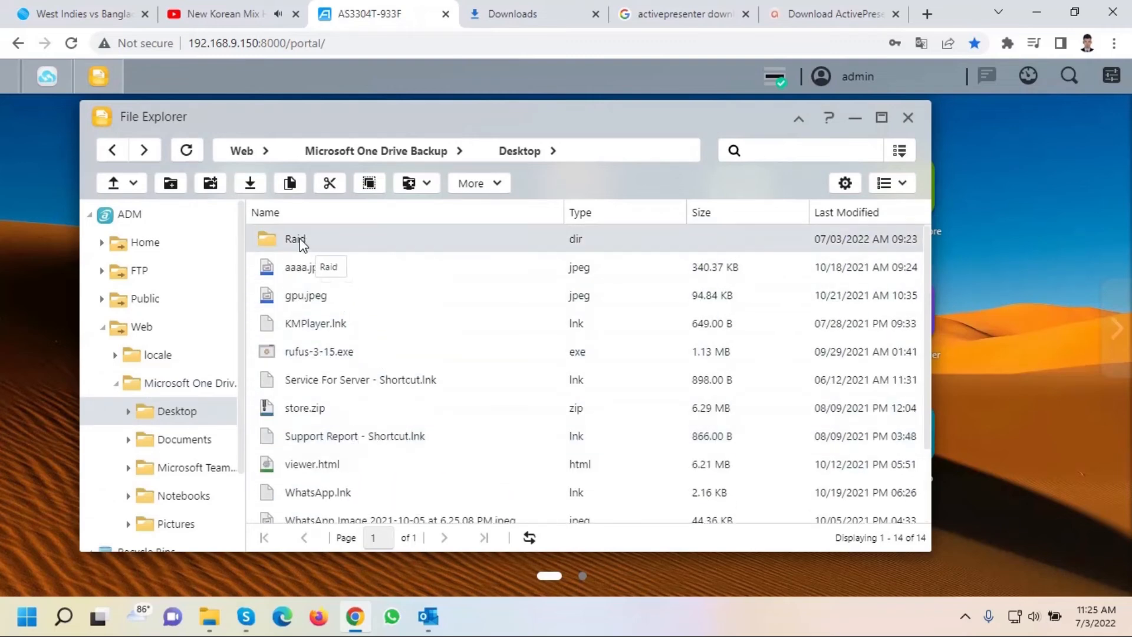
{"action": "left_click", "coordinate": [124, 156]}
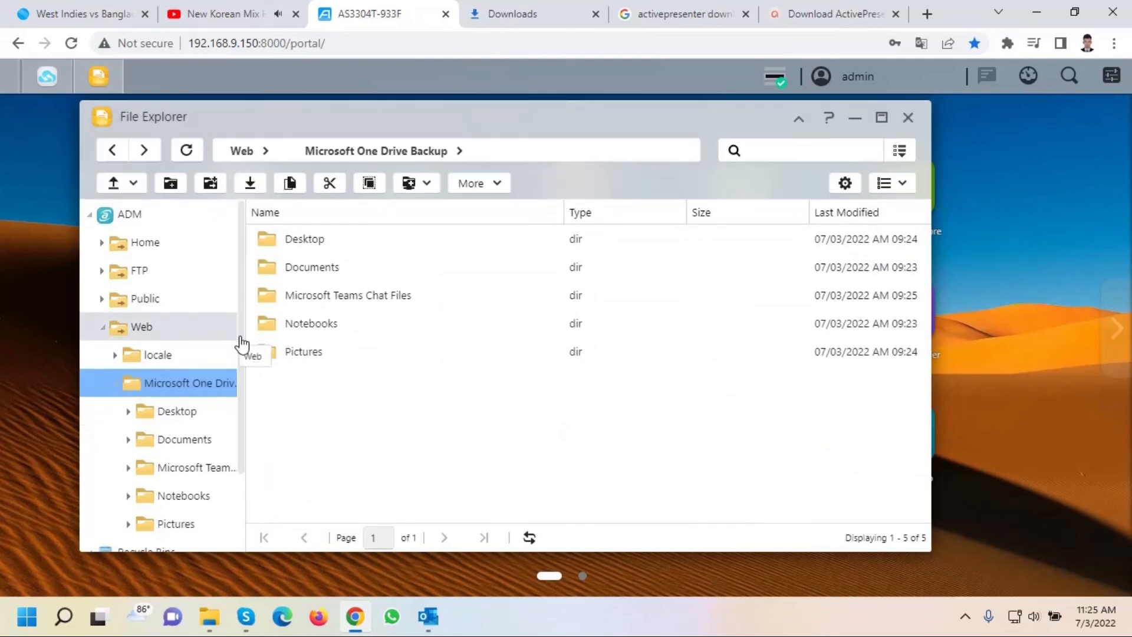
{"action": "double_click", "coordinate": [343, 351]}
{"action": "double_click", "coordinate": [339, 296]}
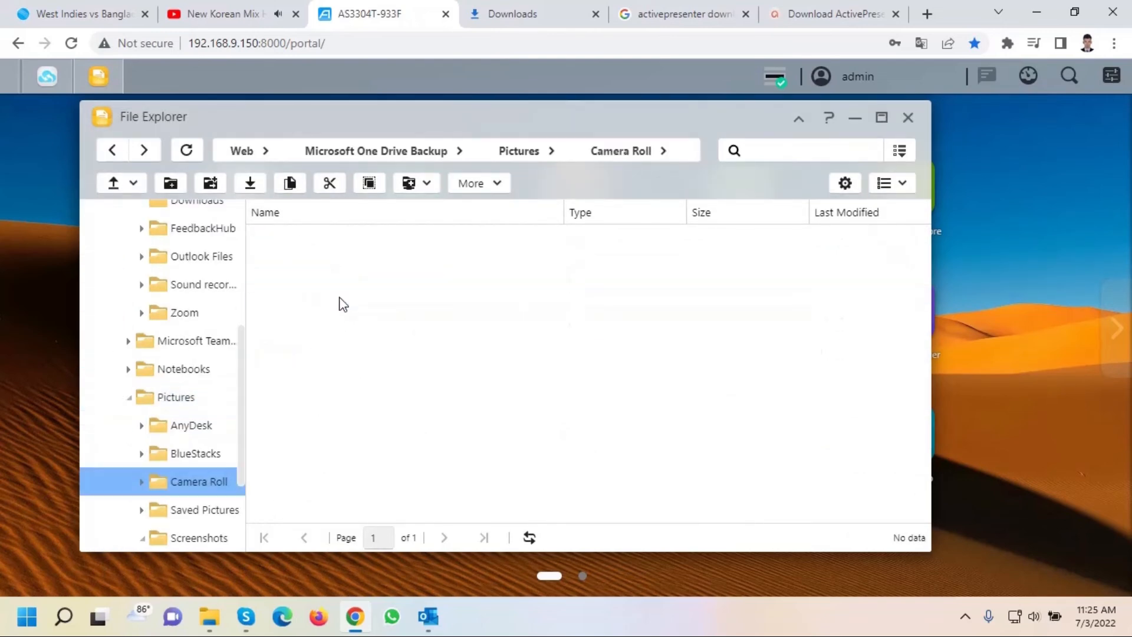
{"action": "left_click", "coordinate": [908, 117]}
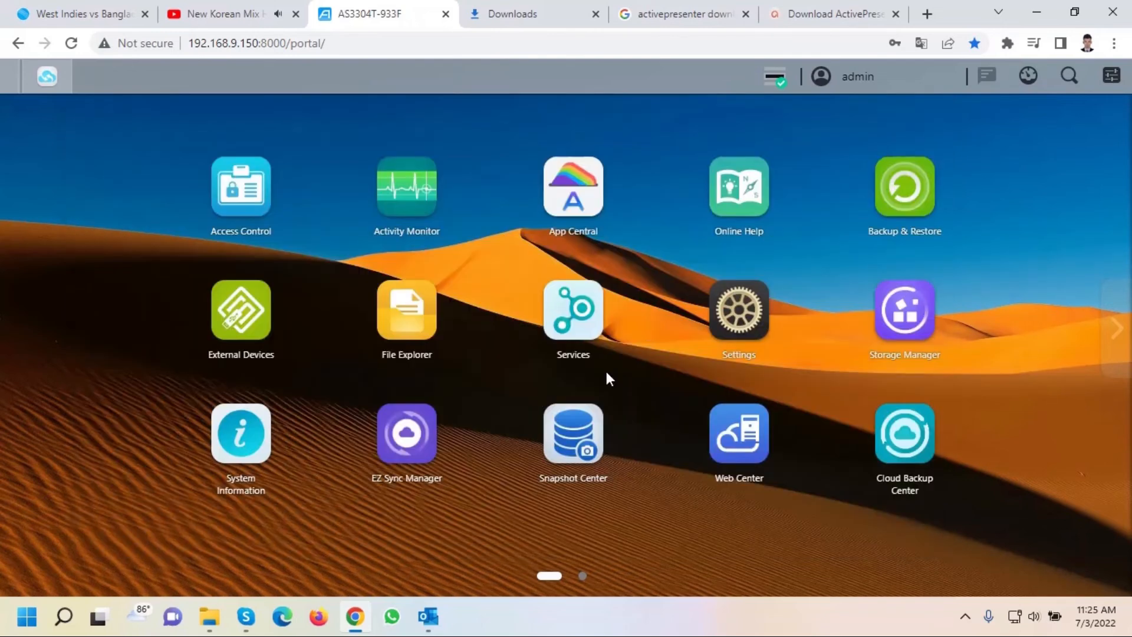
Reopen DataSync Center and review the one file that failed to synchronize.
{"action": "left_click", "coordinate": [47, 76]}
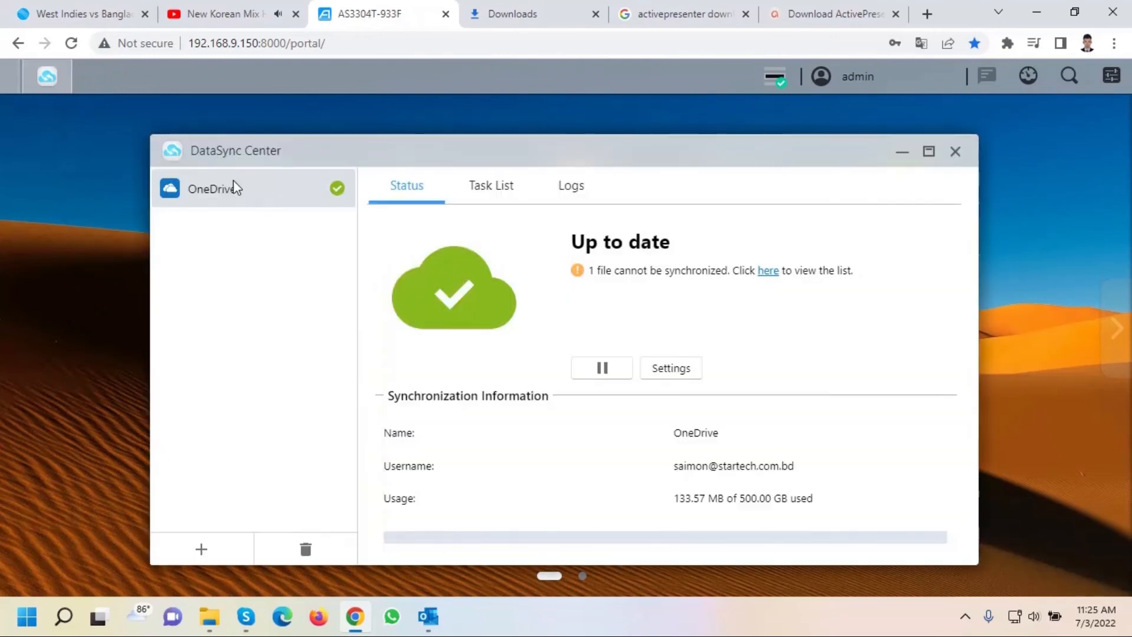
{"action": "left_click", "coordinate": [768, 271]}
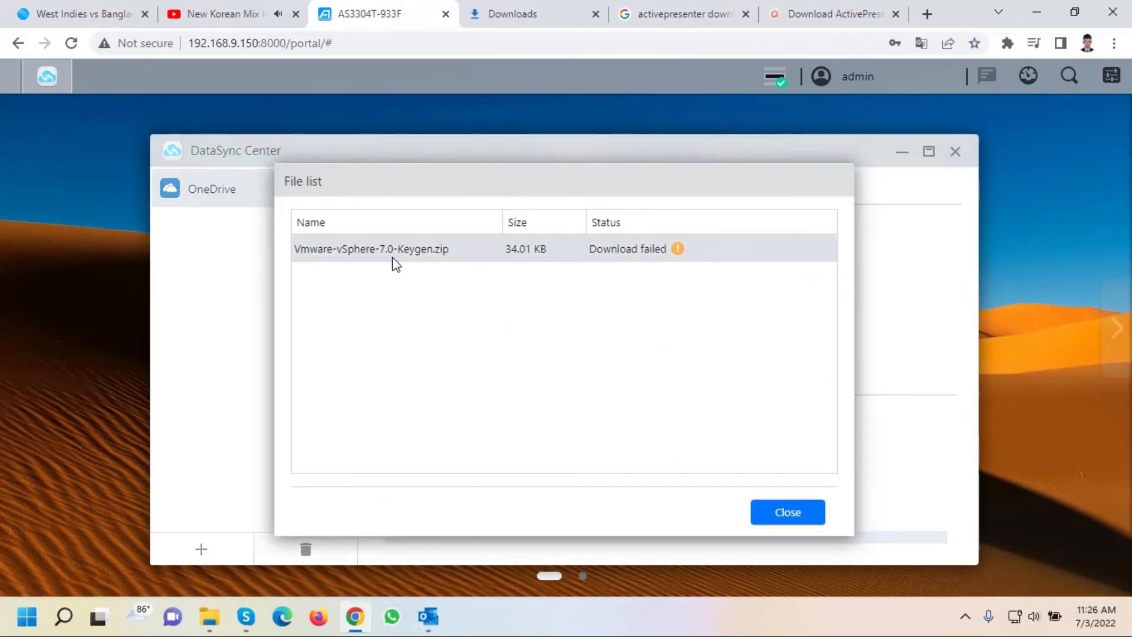
{"action": "left_click", "coordinate": [786, 512]}
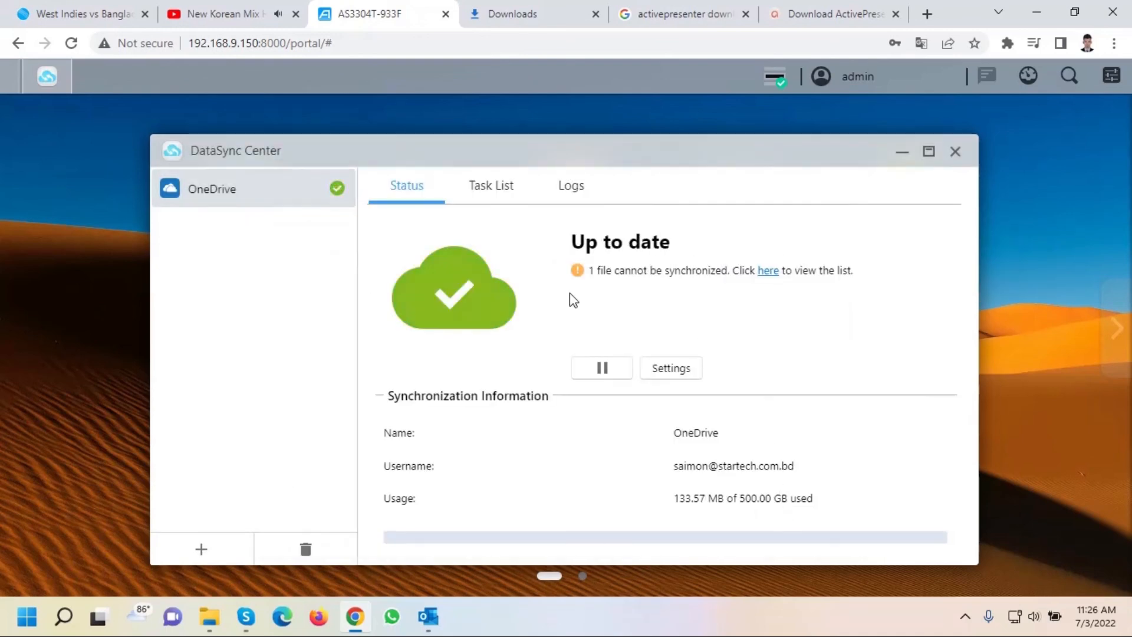